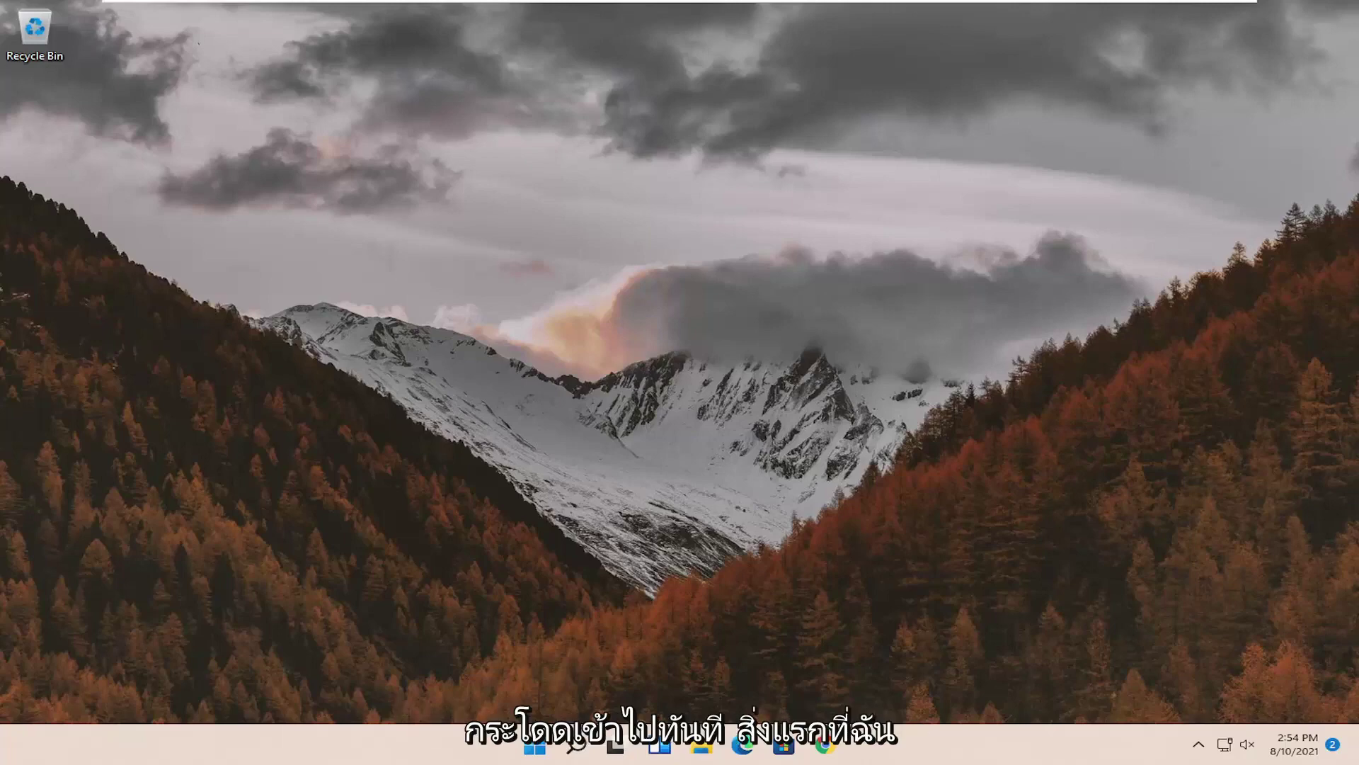
Search 'adjust' and set Performance Options visual effects to 'Adjust for best appearance'.
left_click(568, 752)
type("adjust")
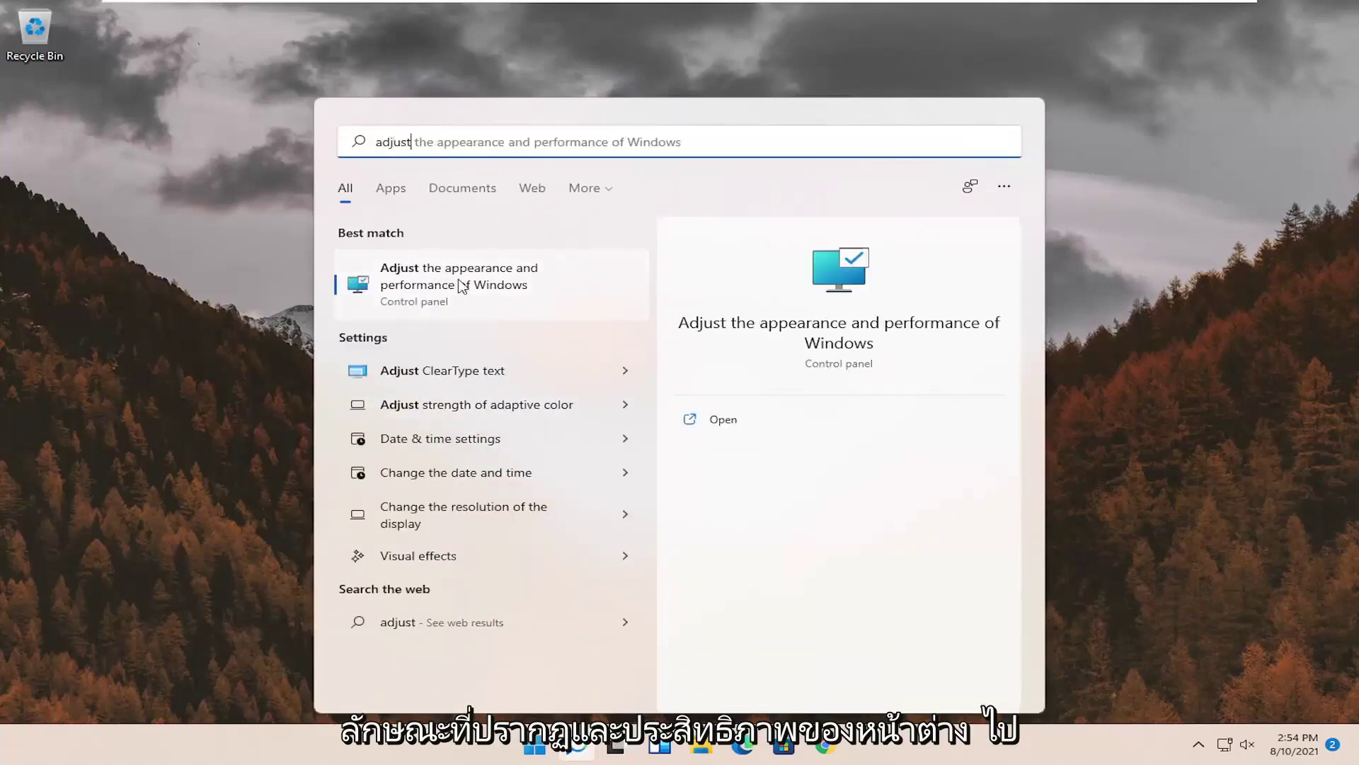
left_click(462, 286)
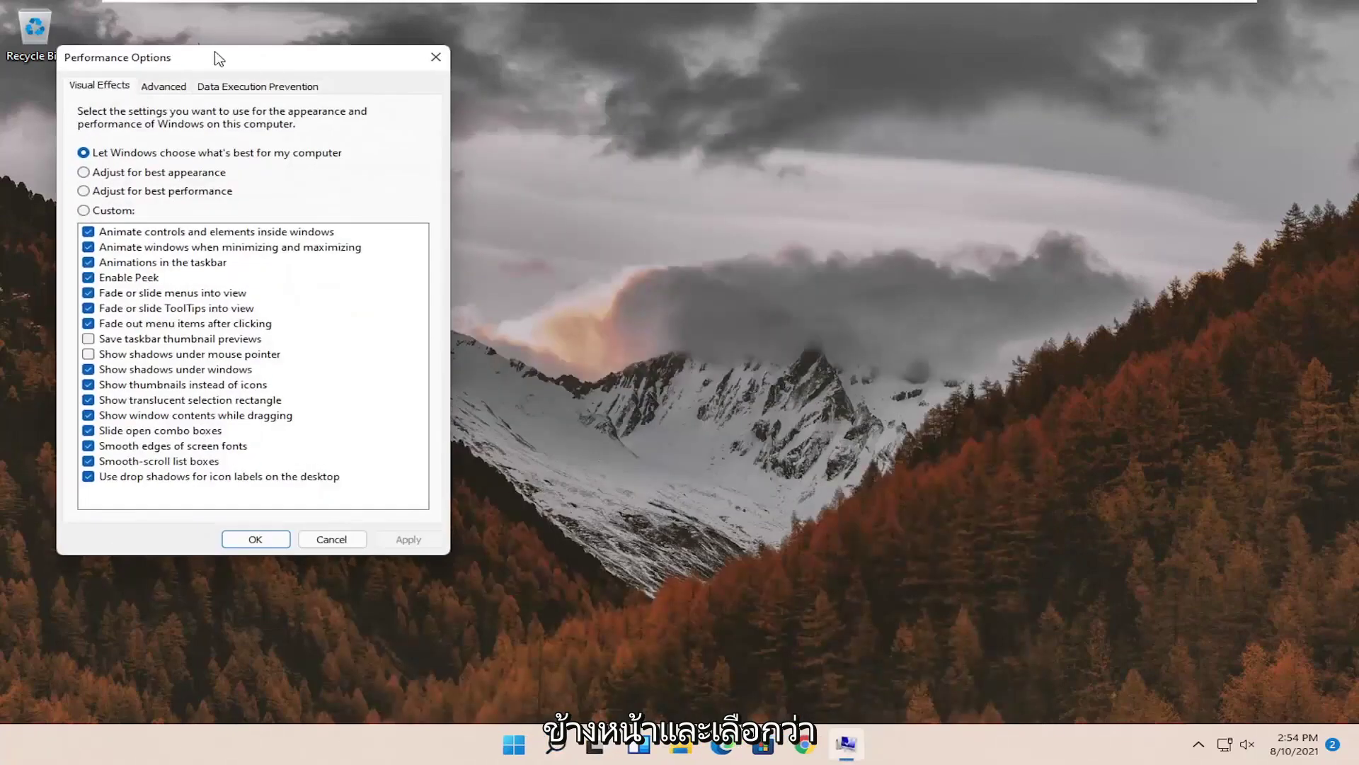
left_click_drag(219, 52, 503, 128)
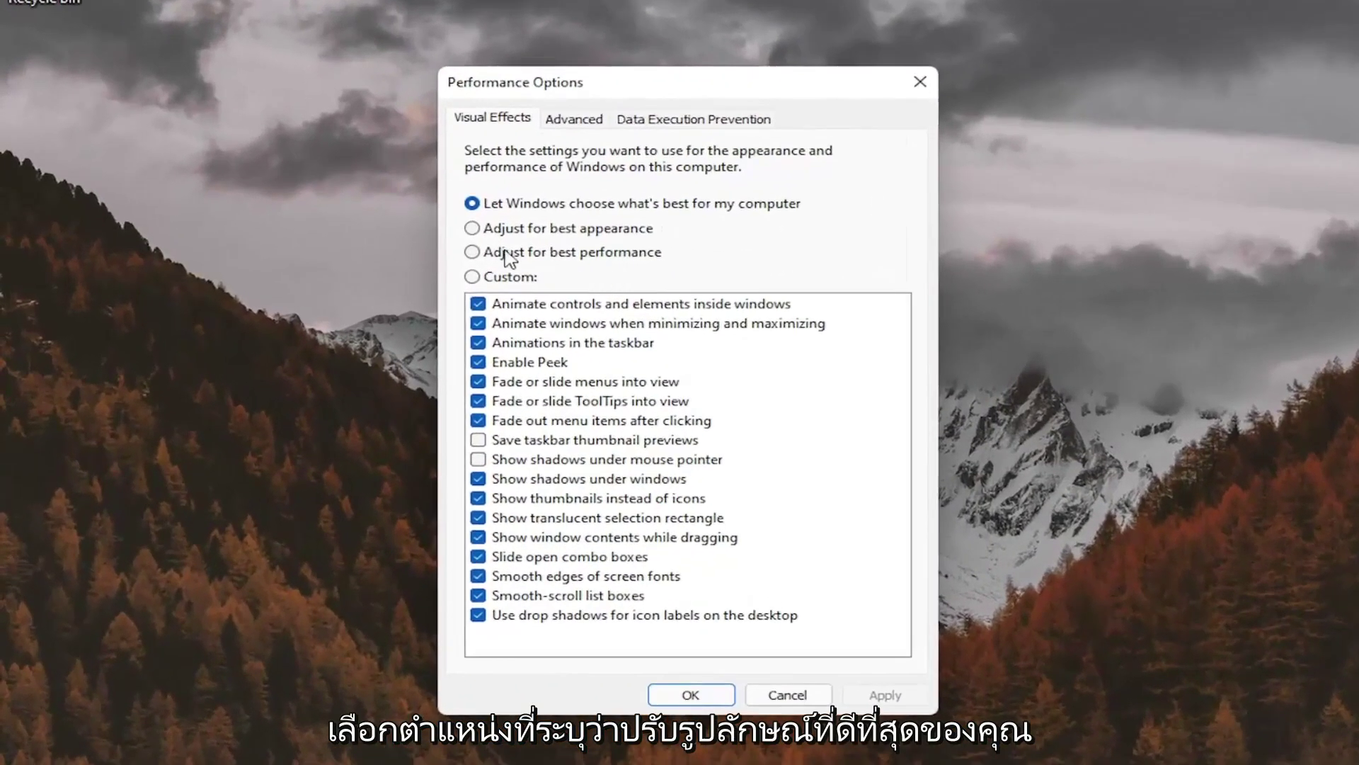
left_click(489, 228)
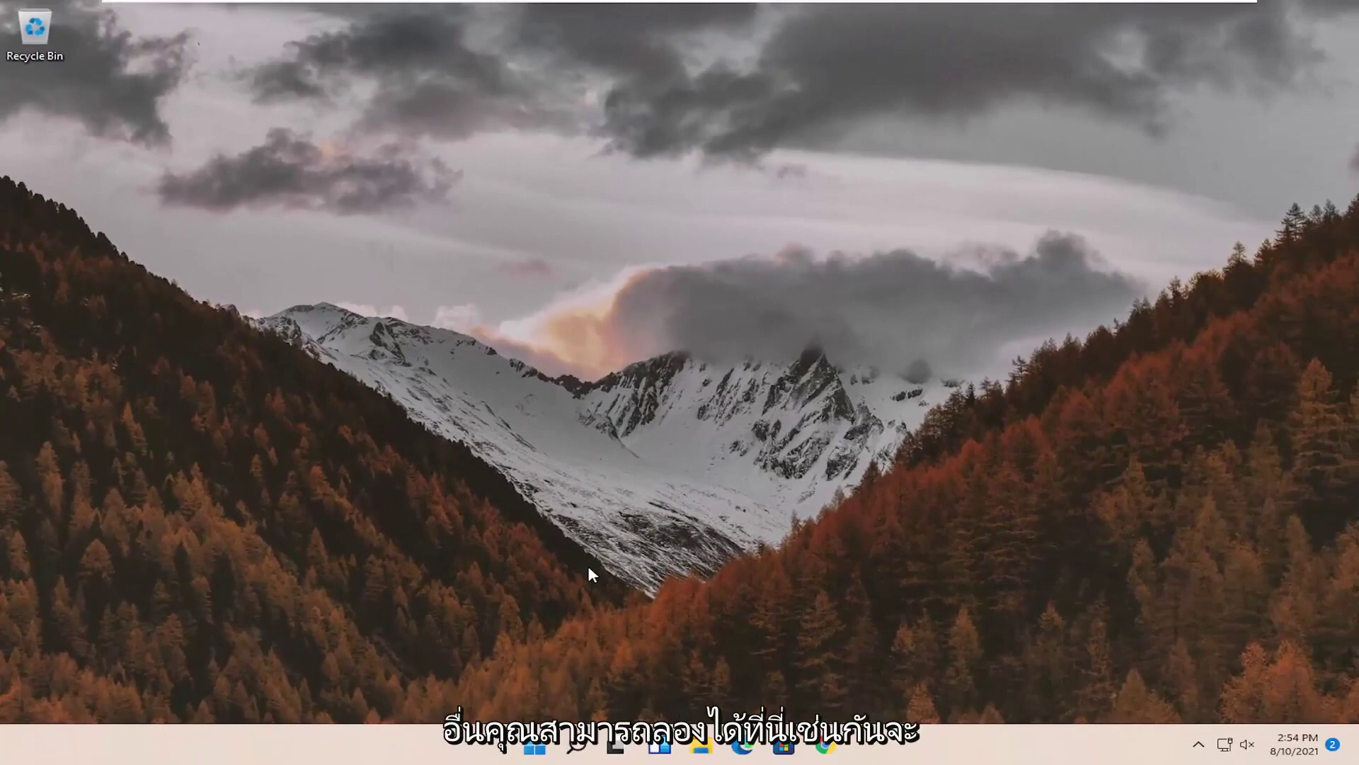
Search 'regedit' and launch Registry Editor as administrator, approving the UAC prompt.
left_click(576, 745)
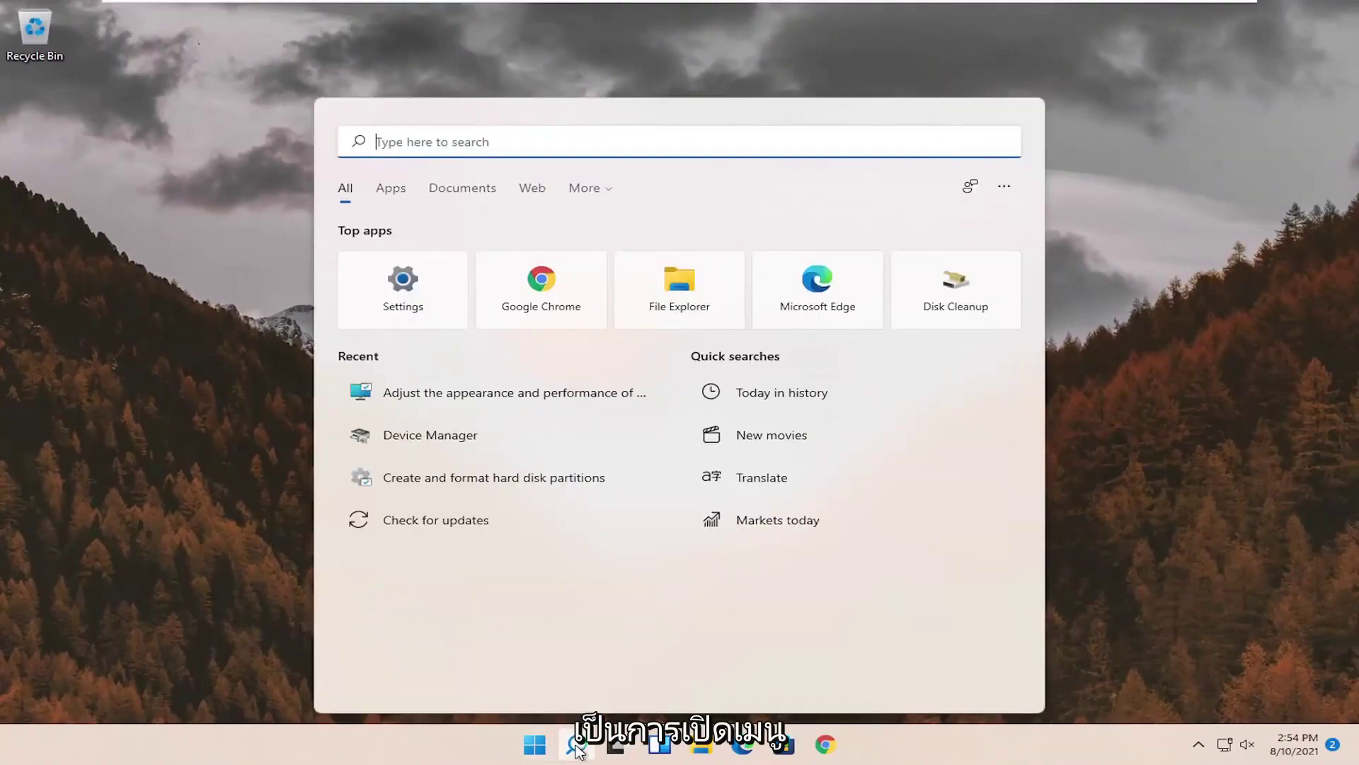
type("regedit")
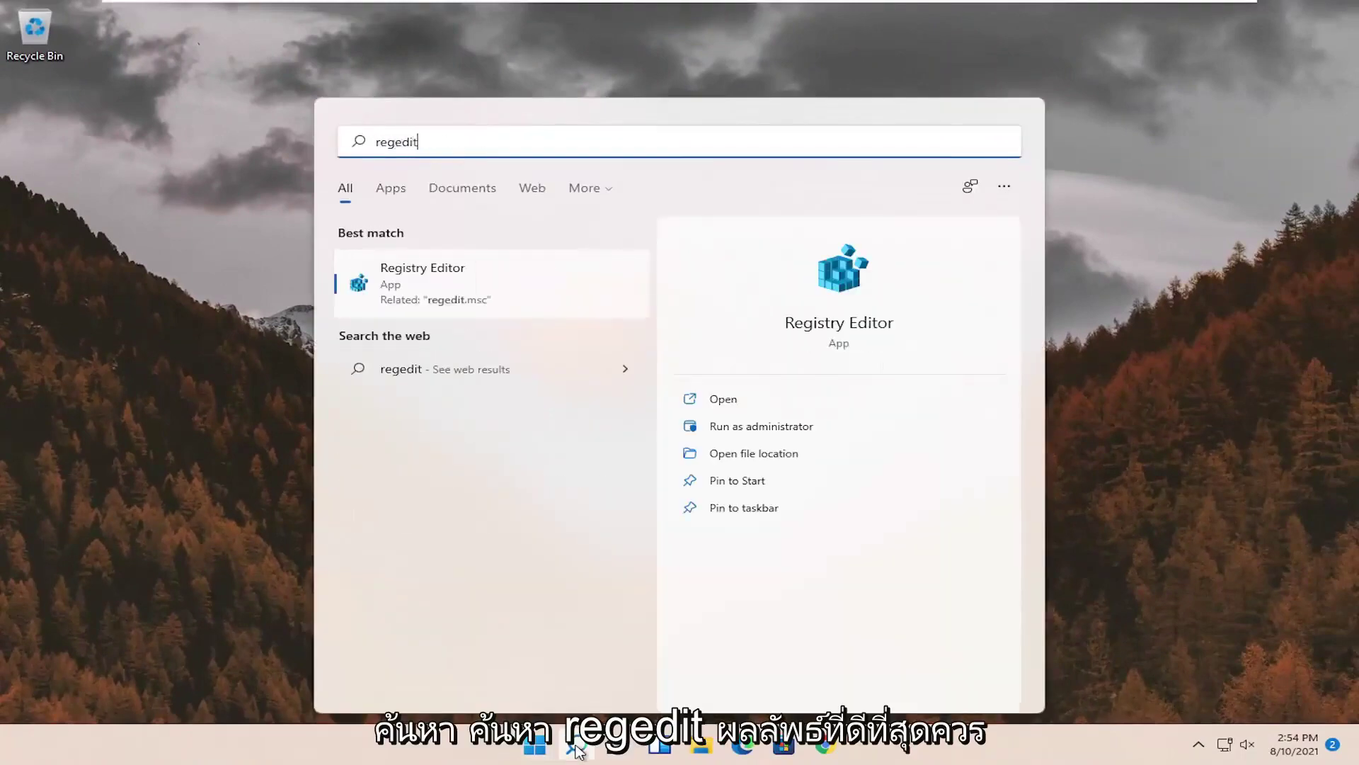
right_click(419, 284)
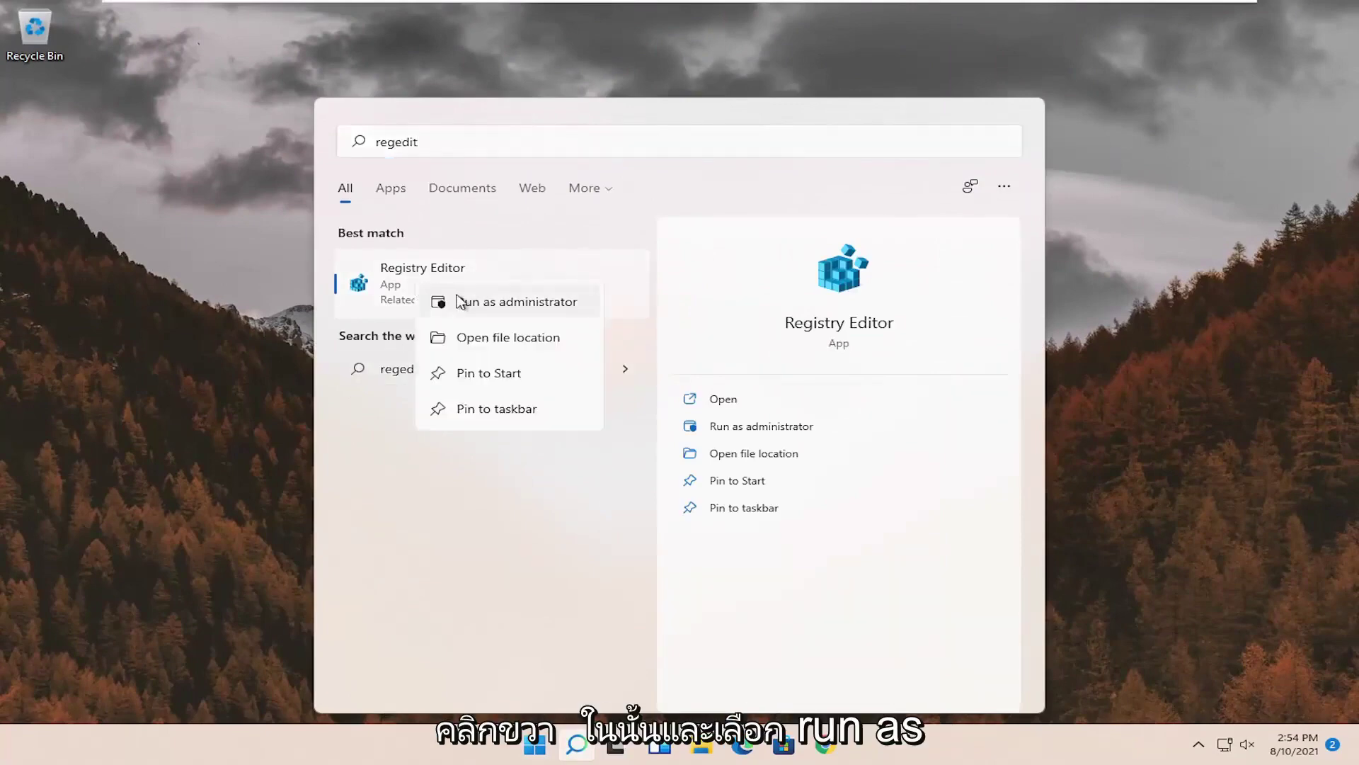
left_click(546, 309)
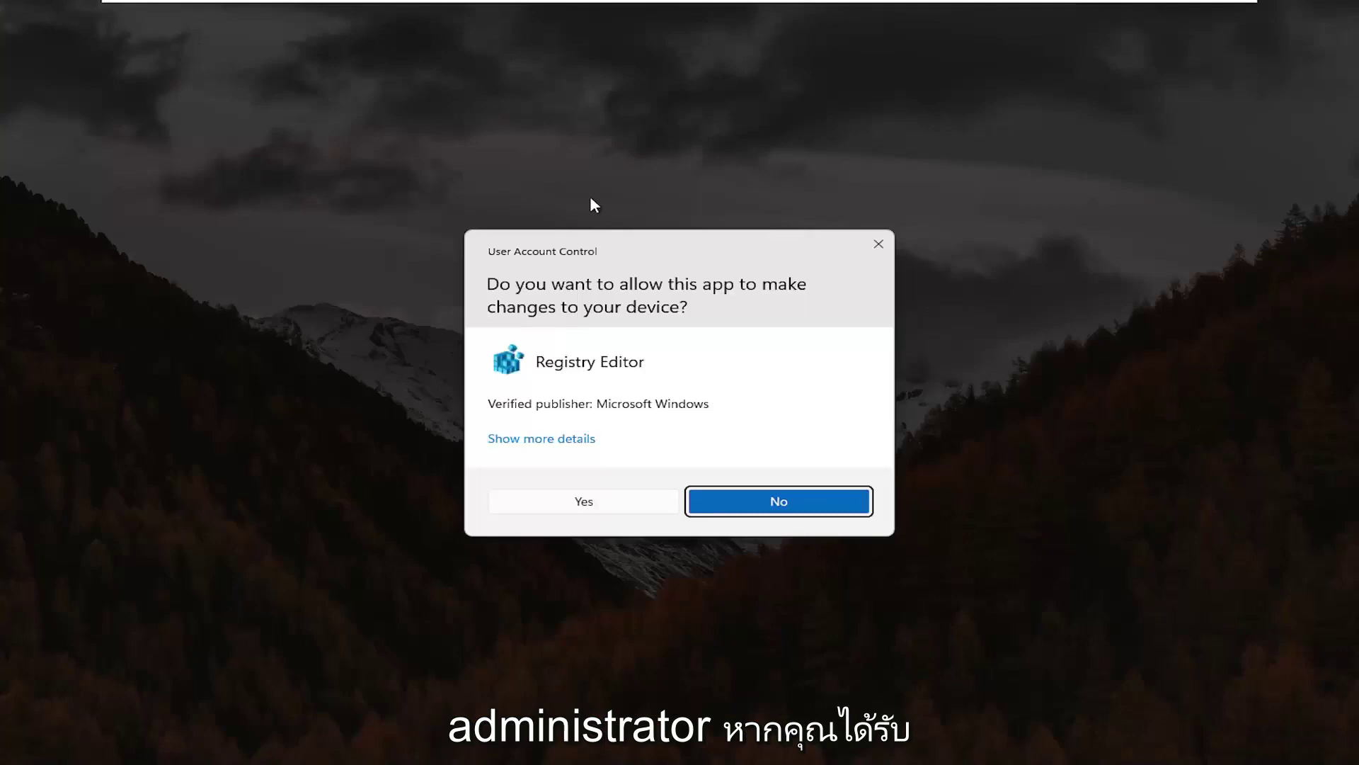
left_click(589, 504)
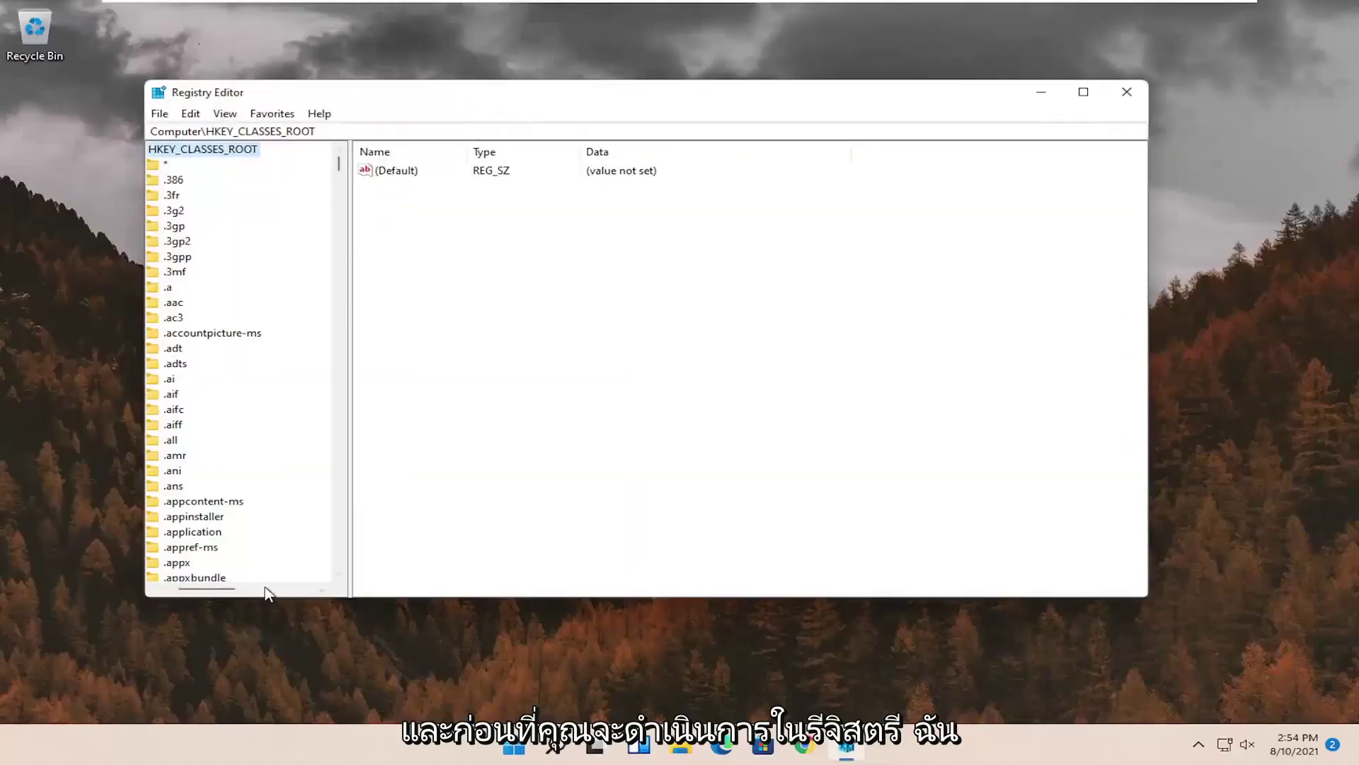
Collapse HKEY_CLASSES_ROOT and select the Computer root in the key tree.
left_click_drag(241, 589, 153, 589)
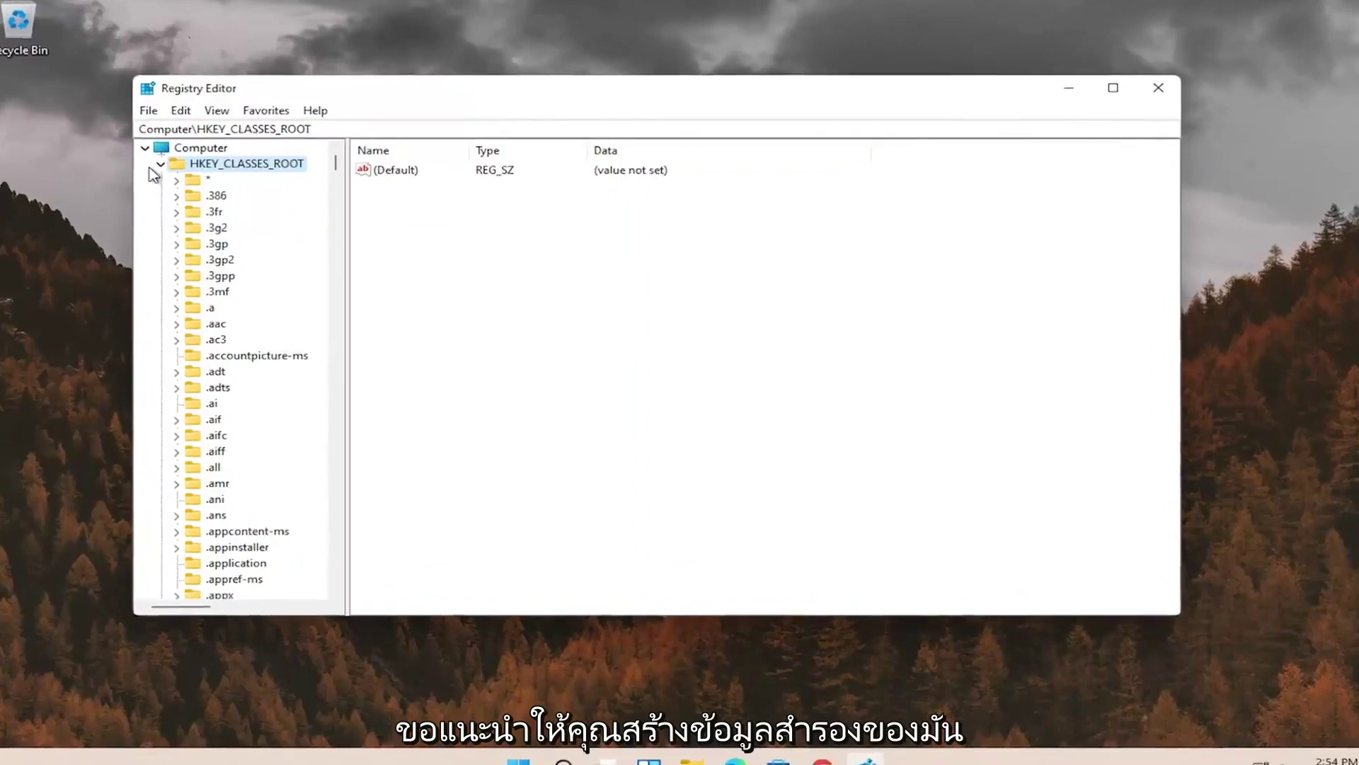
left_click(160, 164)
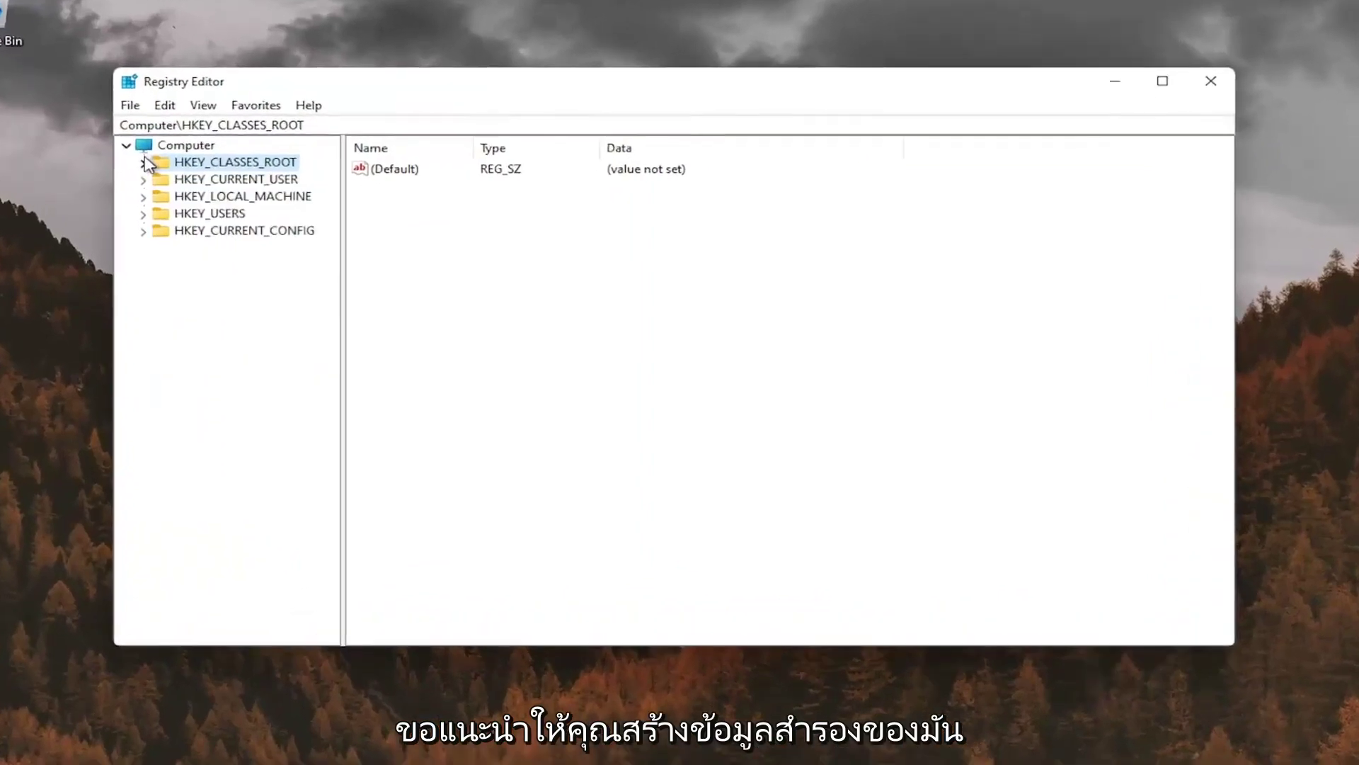
left_click(200, 149)
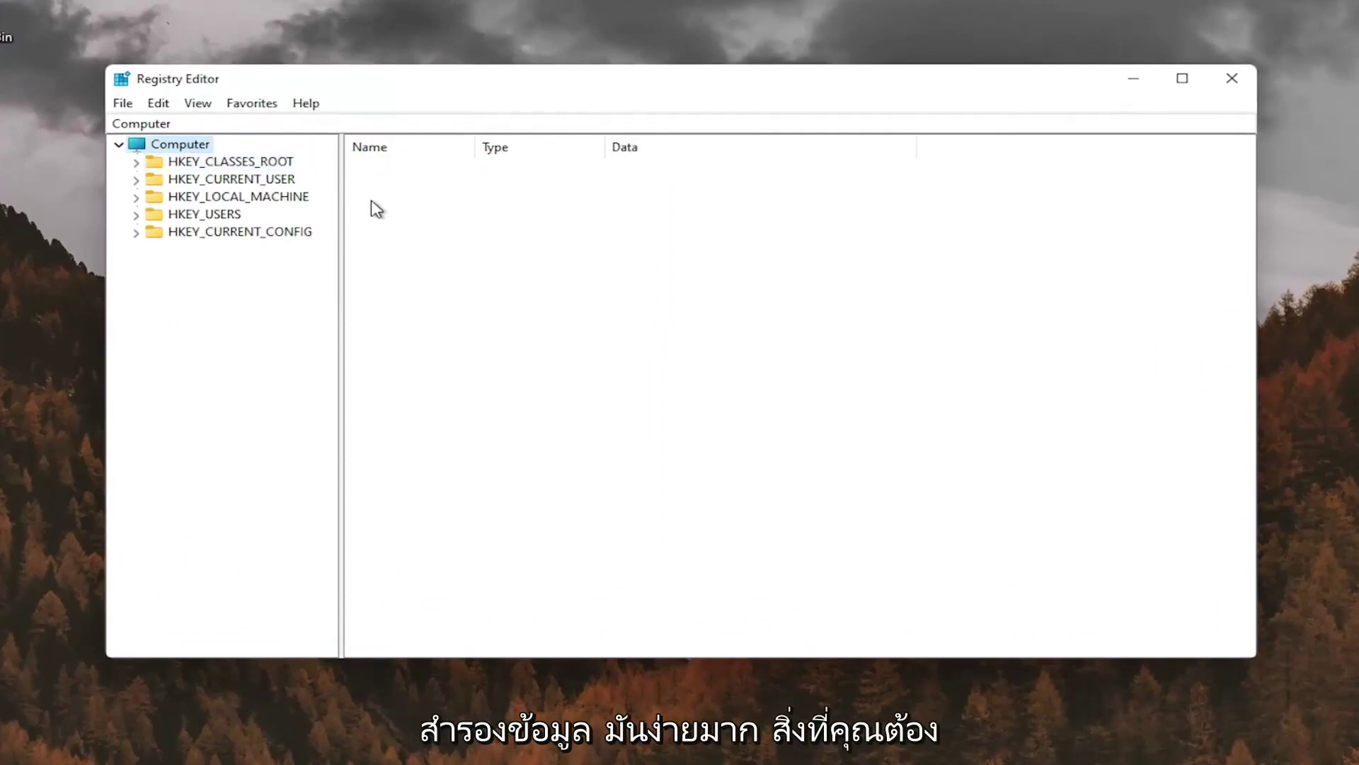
Open the Export Registry File dialog at the Desktop folder, then close it without saving.
left_click(124, 105)
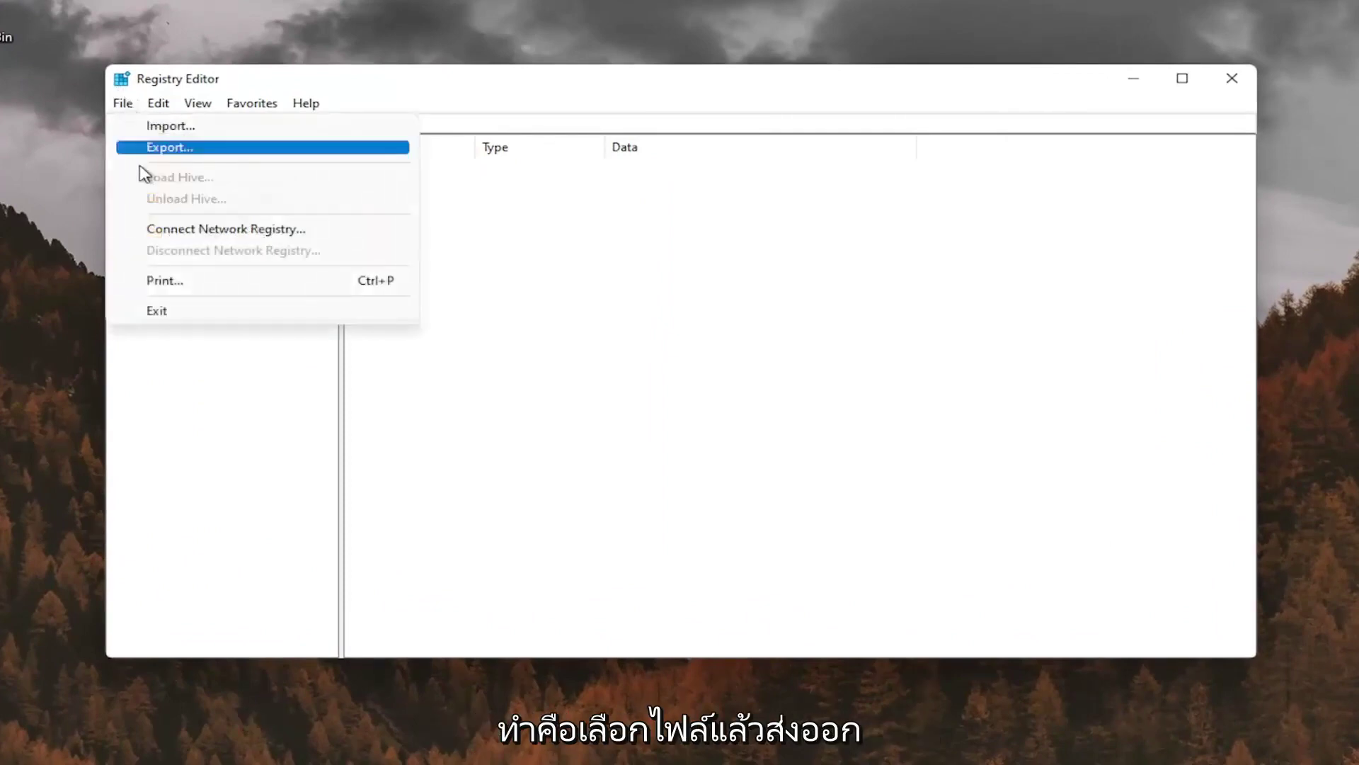
left_click(176, 149)
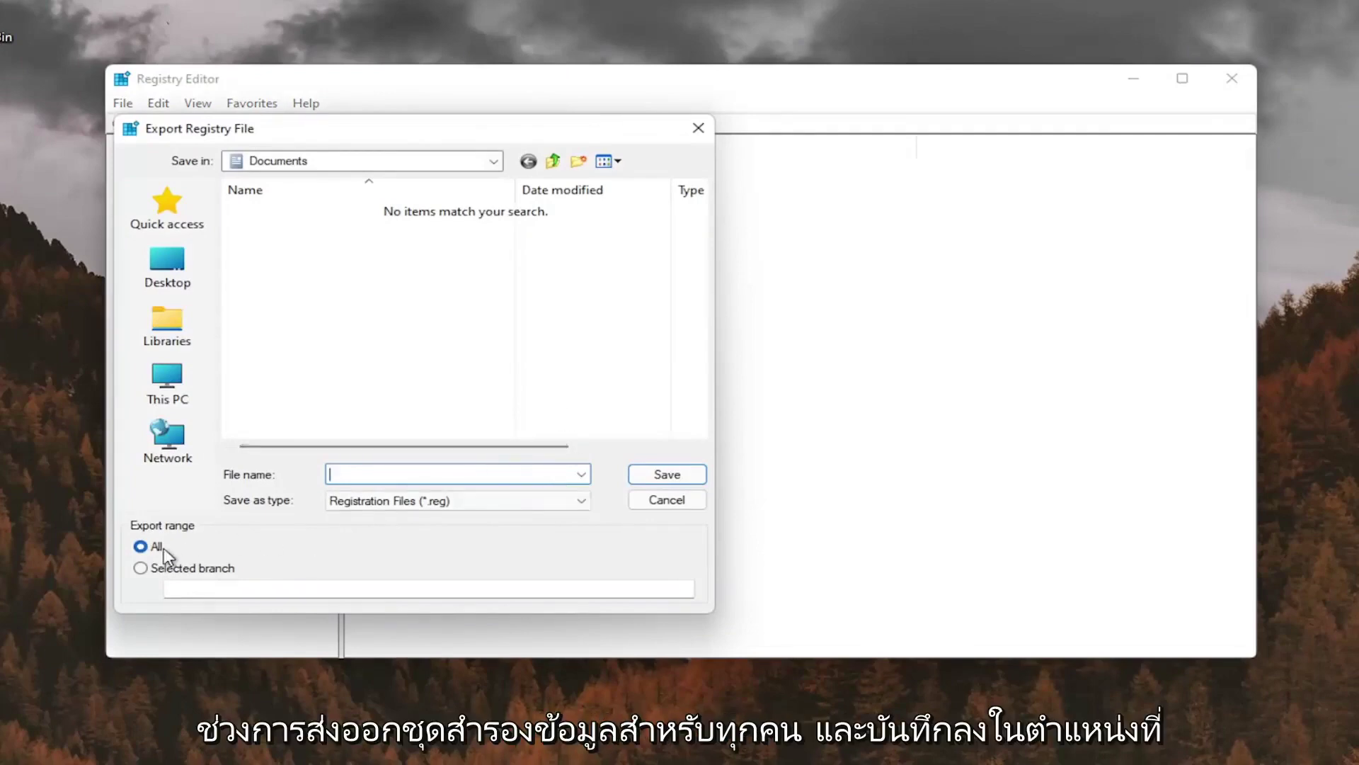
left_click(170, 267)
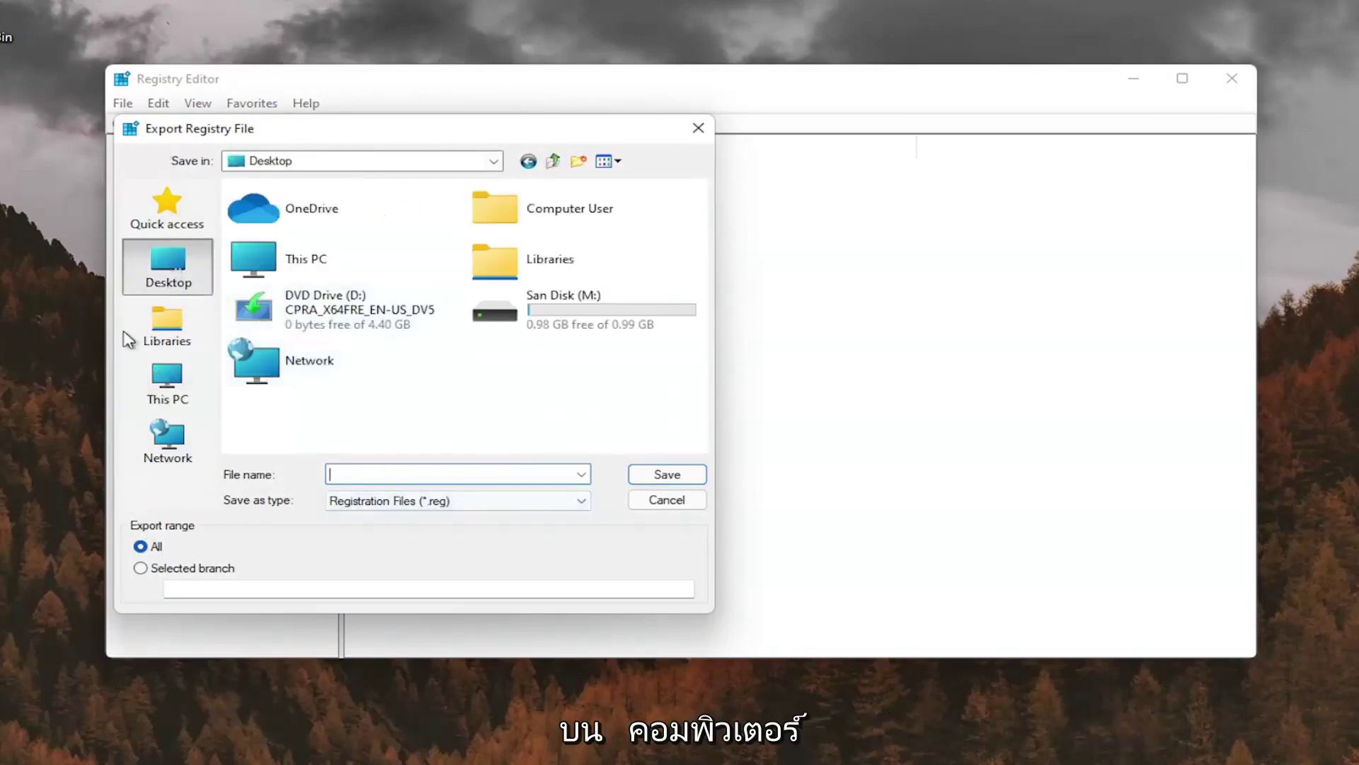
left_click(694, 132)
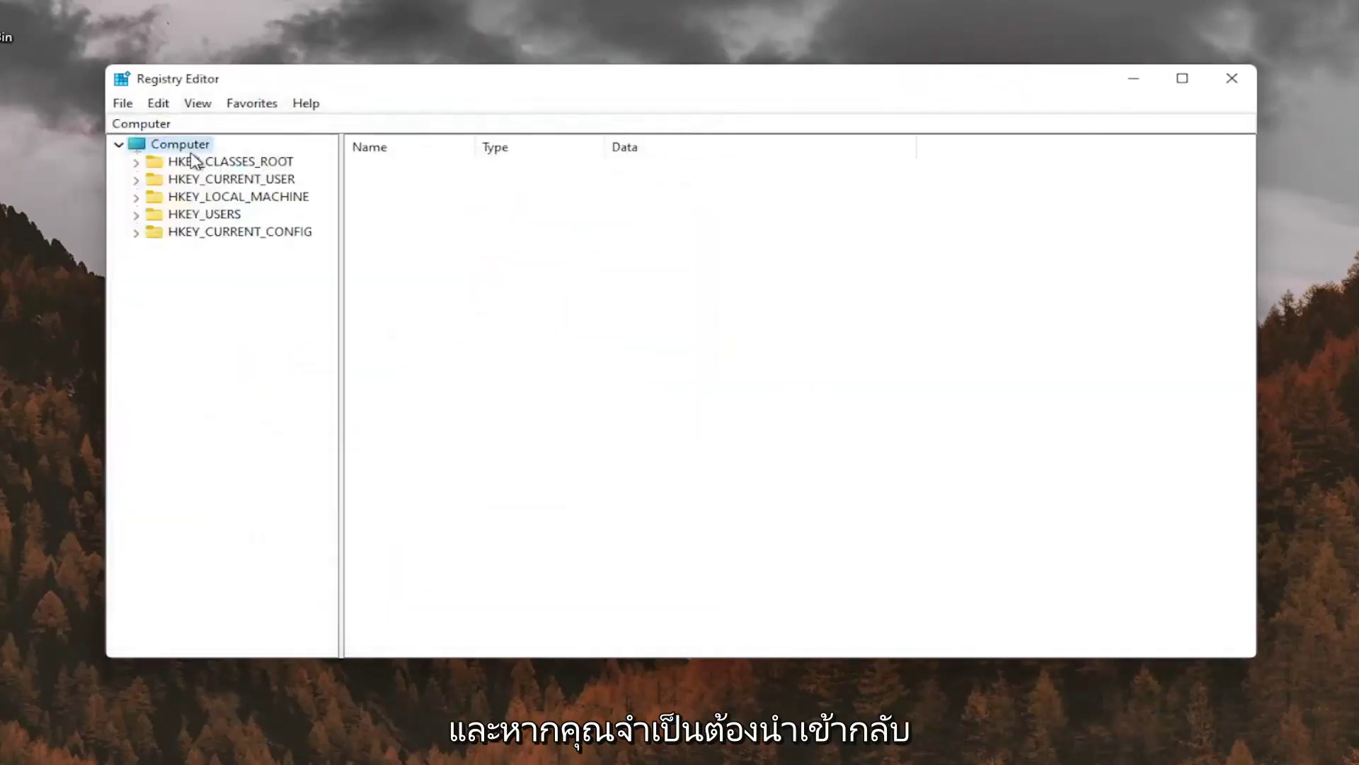
Open the Import Registry File dialog at the Desktop folder, then cancel it.
left_click(133, 108)
left_click(152, 126)
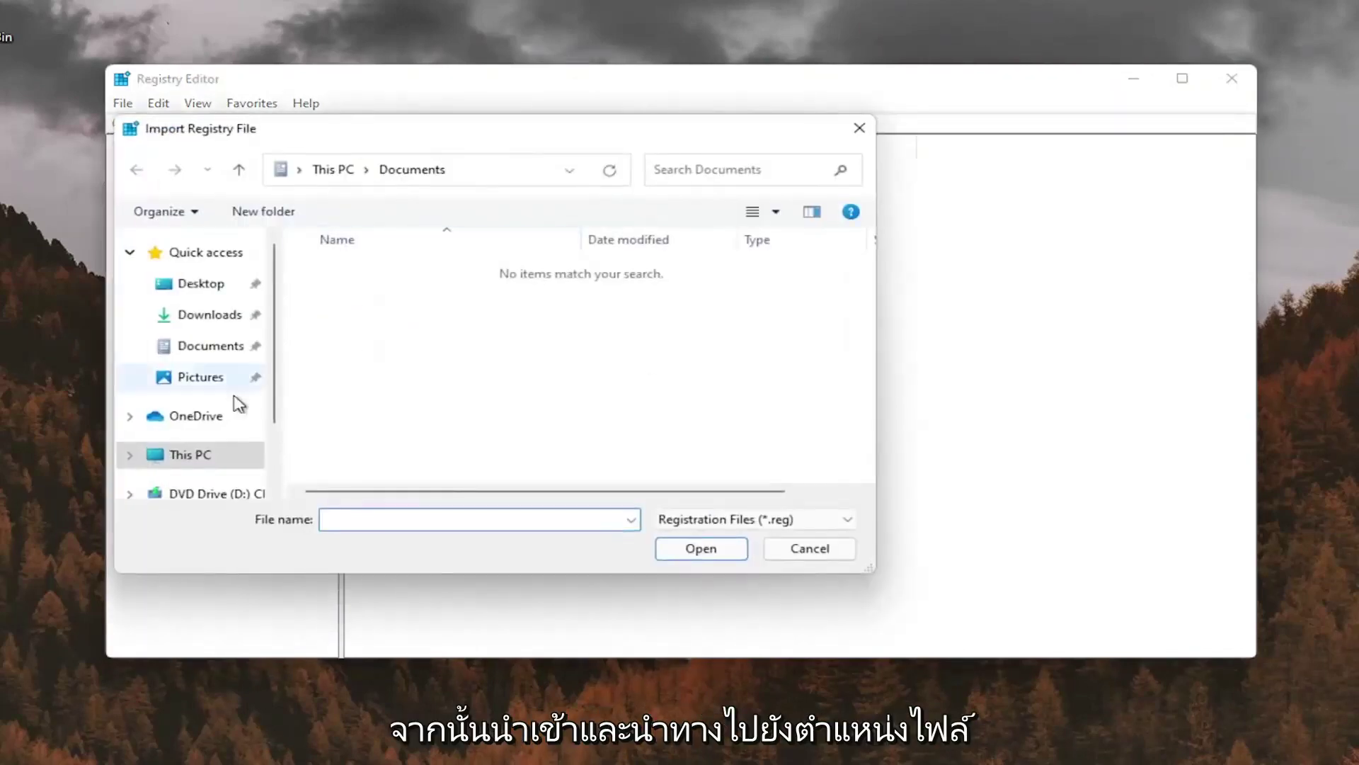
left_click(195, 284)
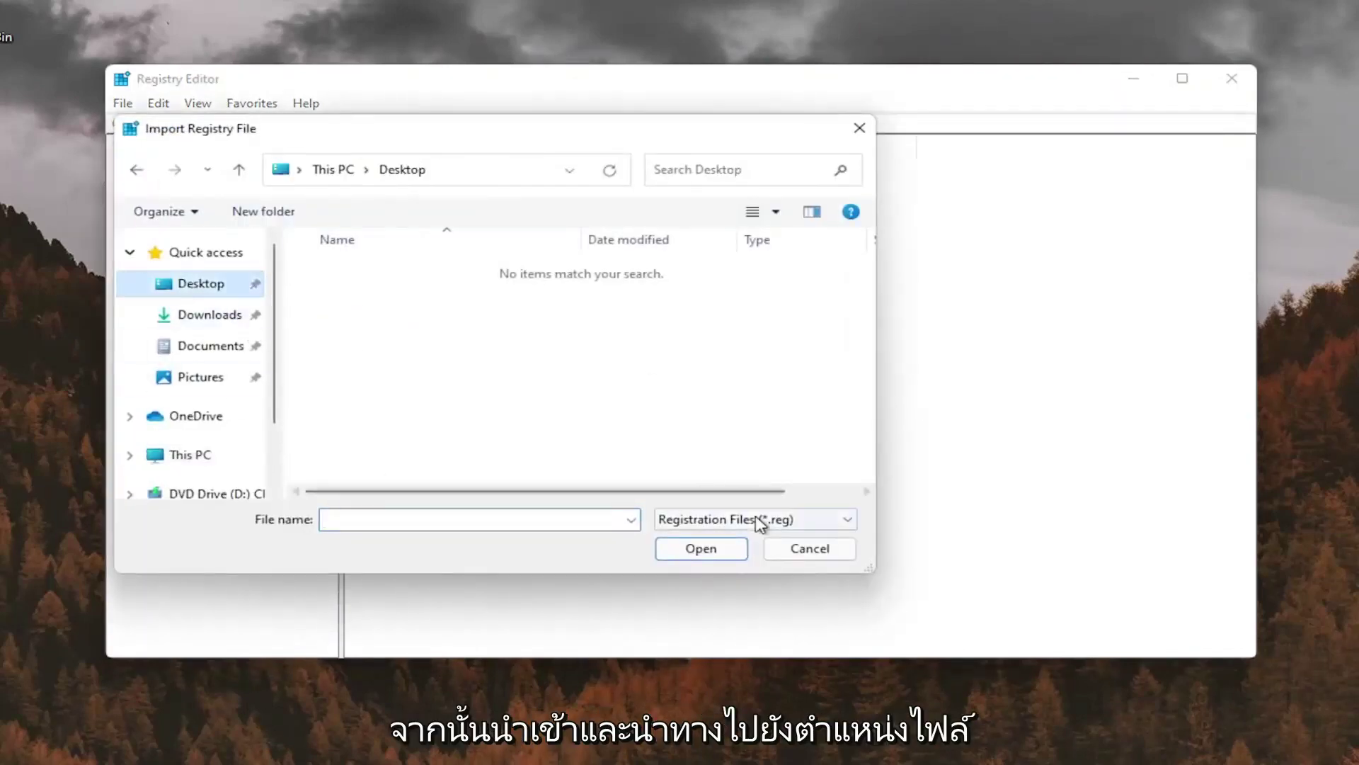
left_click(810, 549)
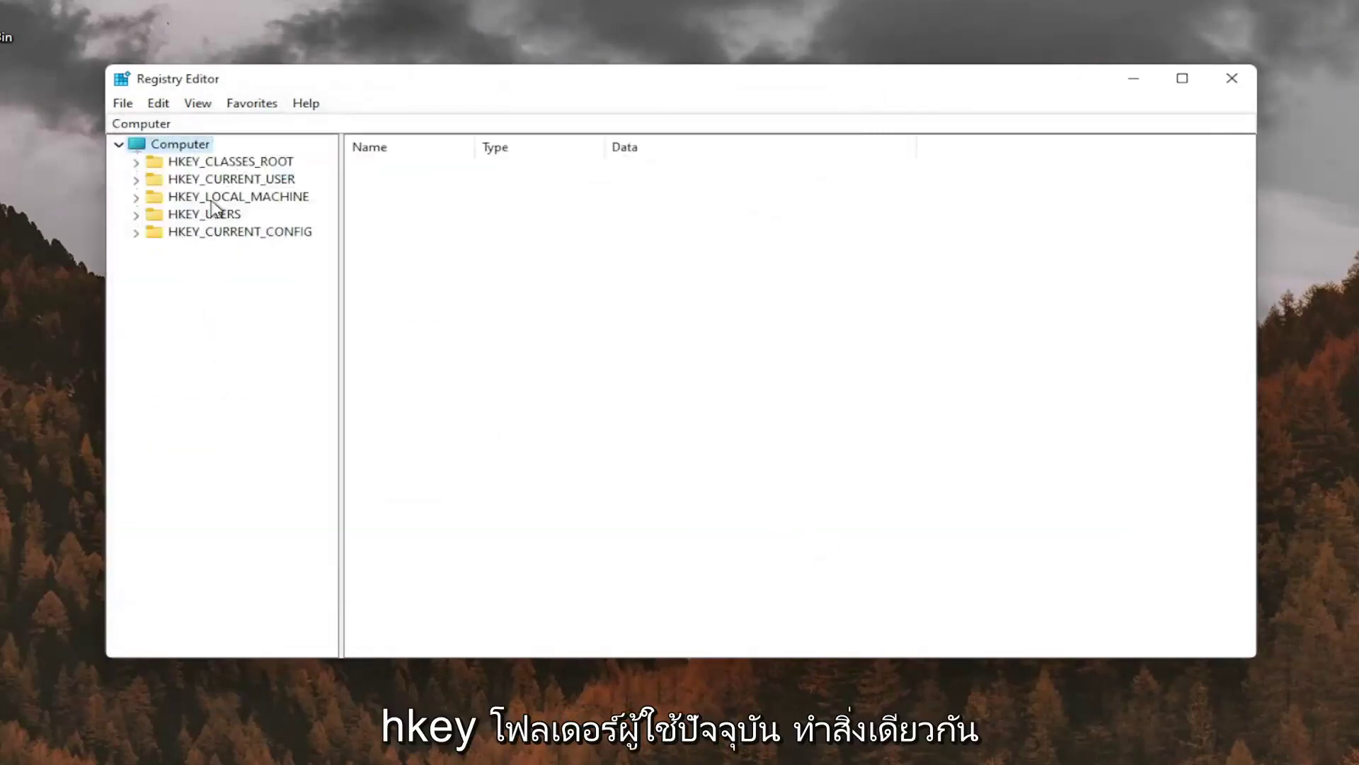
Navigate to HKEY_CURRENT_USER\Control Panel\Desktop and widen the tree pane and Name column.
left_click(220, 182)
double_click(220, 181)
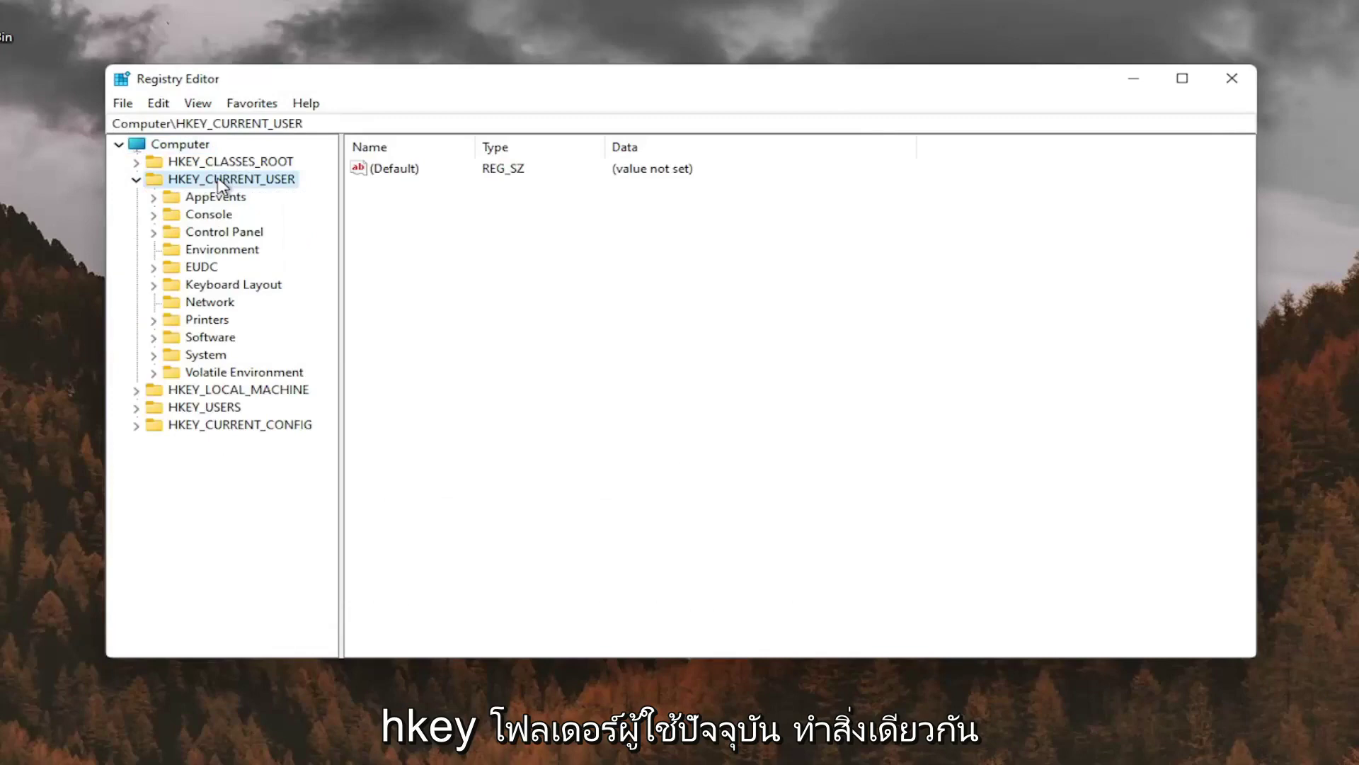
double_click(212, 236)
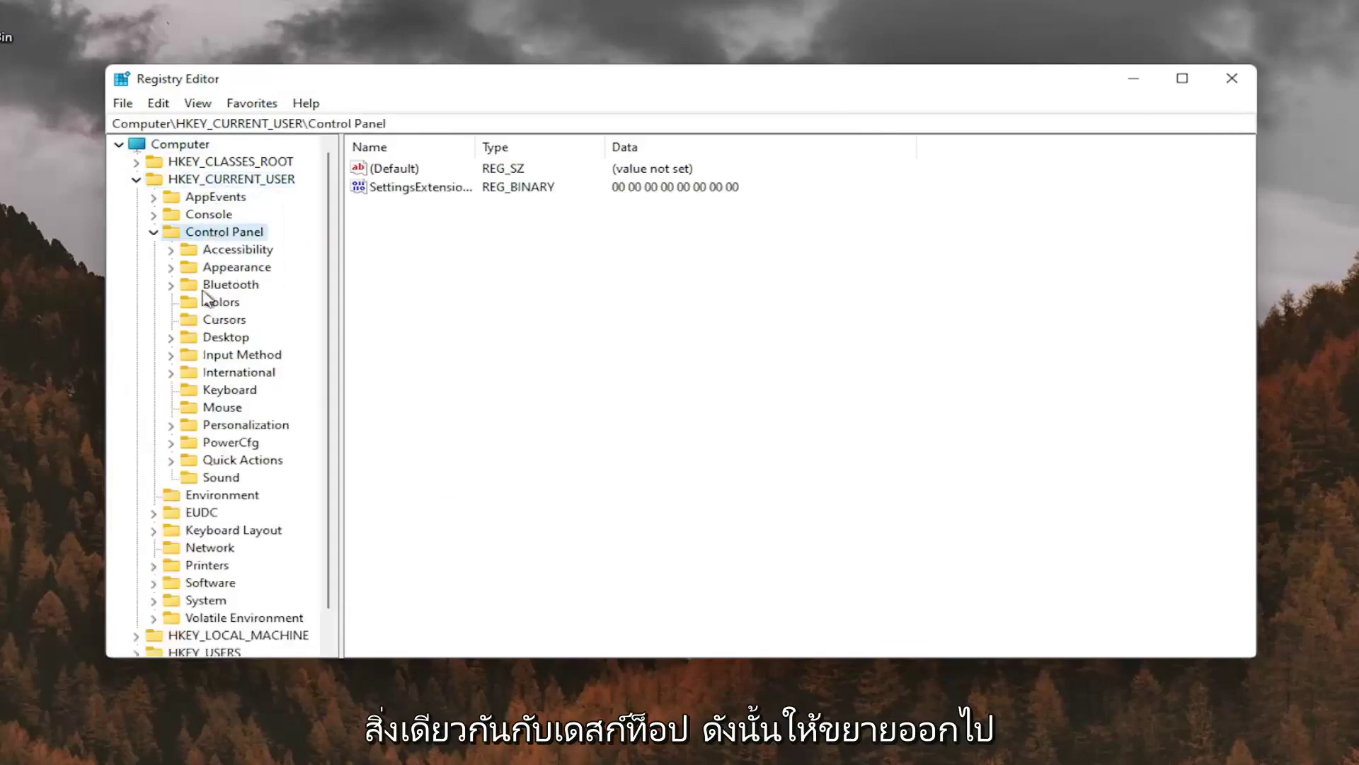
left_click(217, 342)
double_click(217, 341)
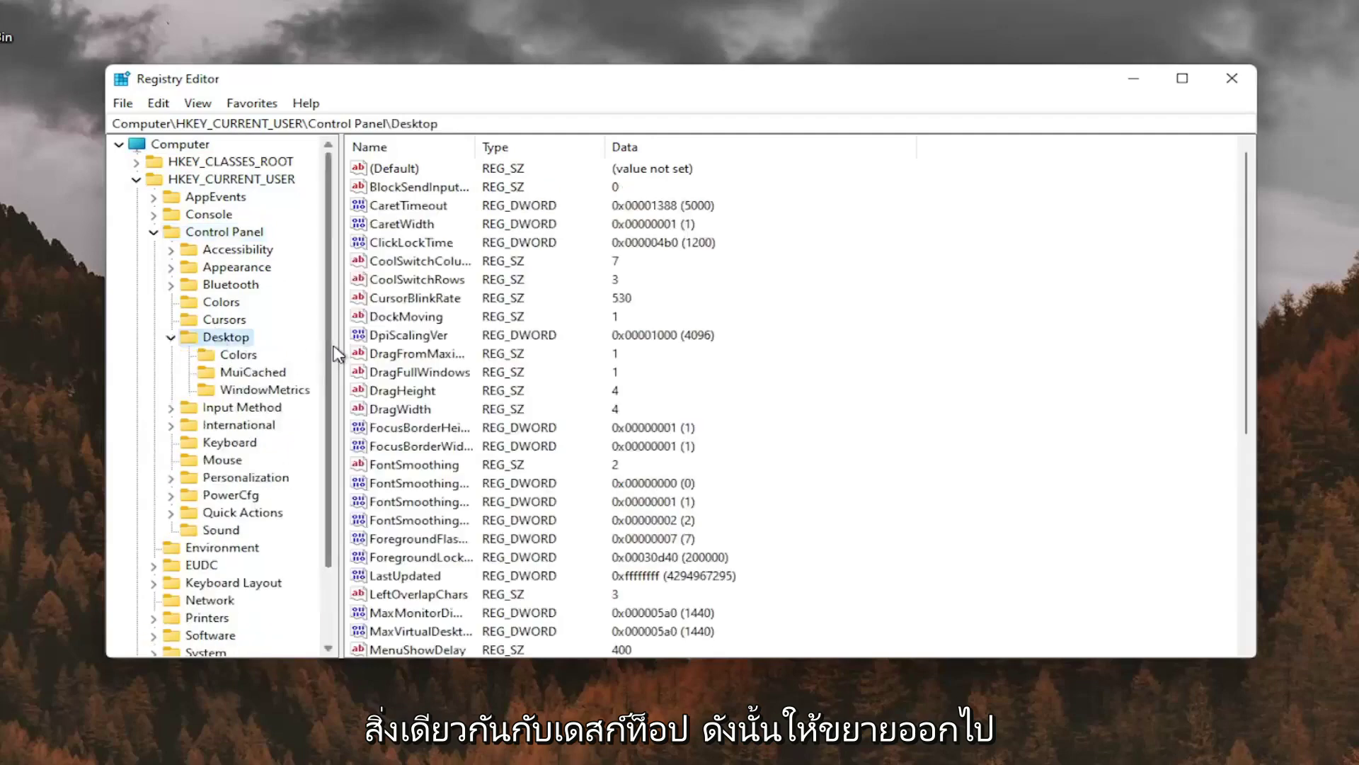
left_click_drag(344, 334, 372, 334)
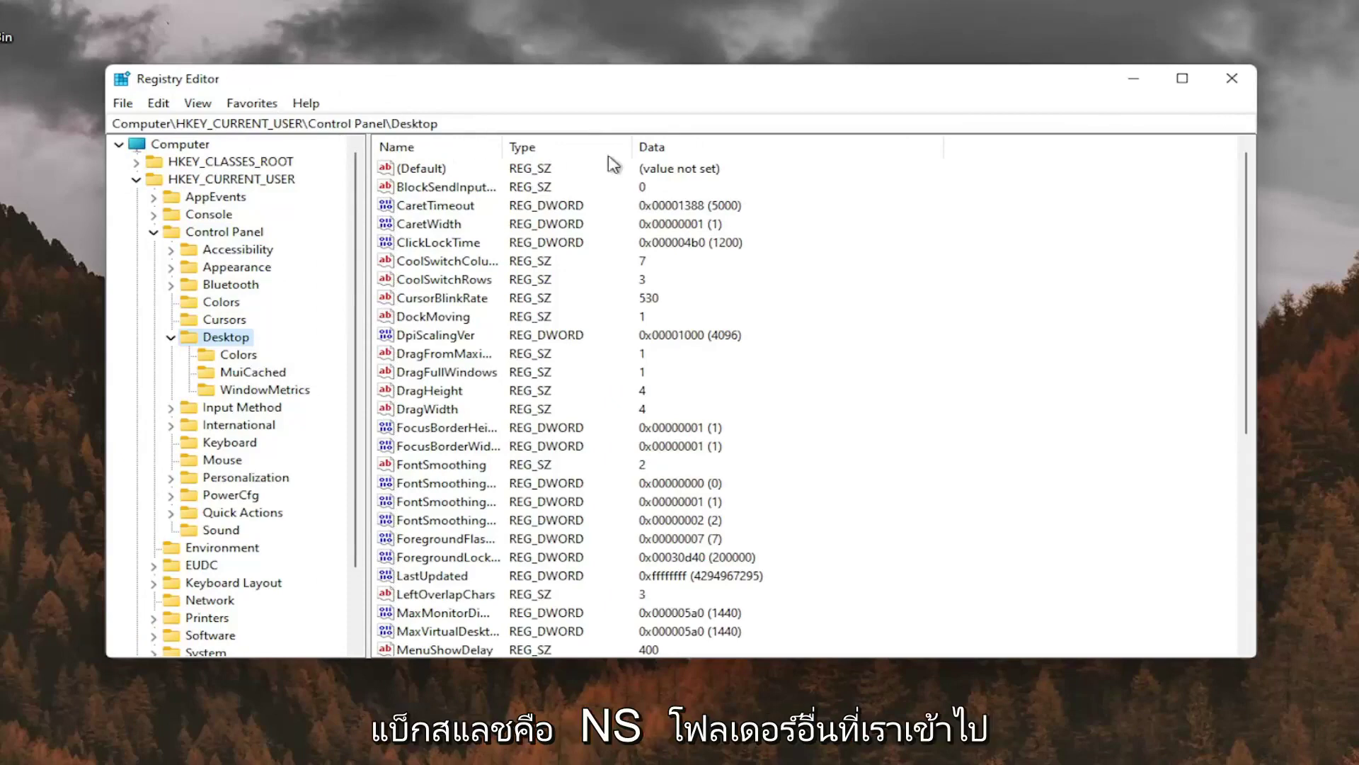
left_click_drag(495, 139, 575, 141)
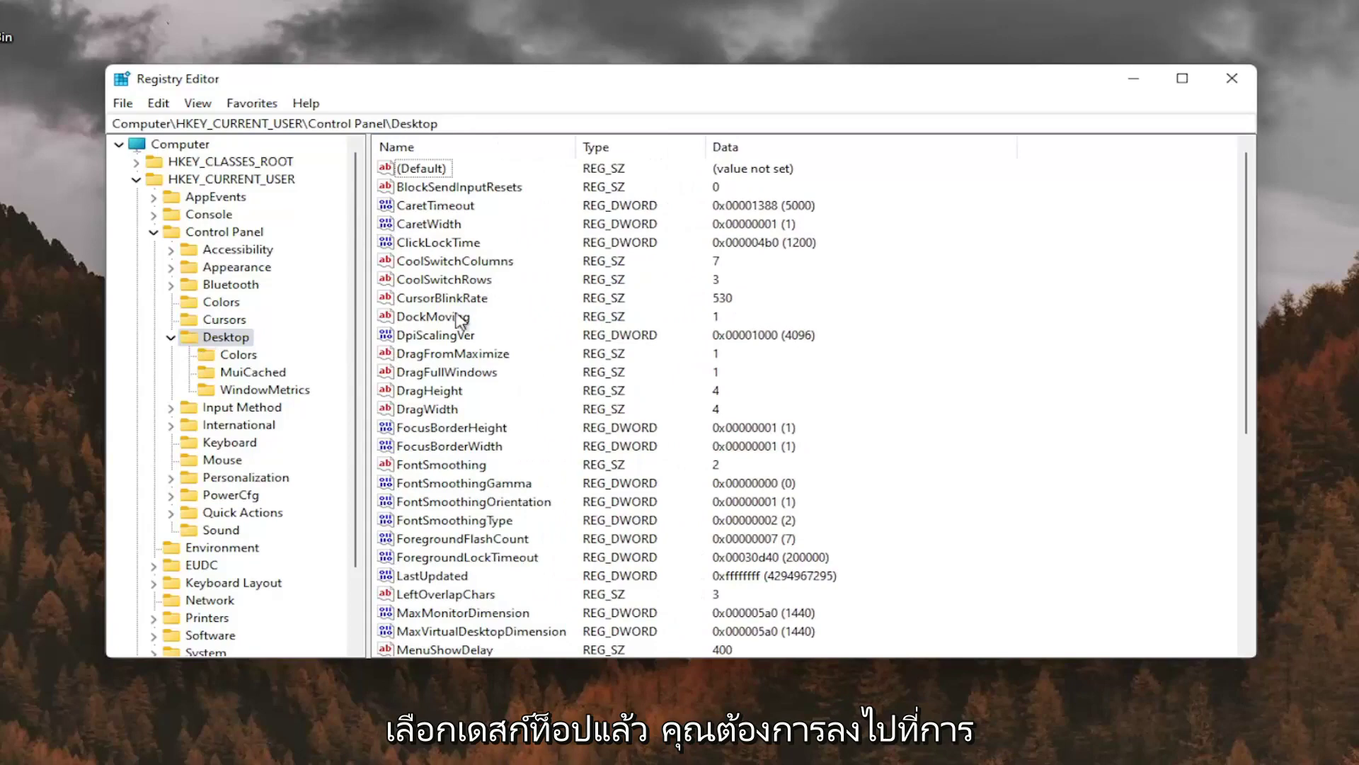
Change the Win8DpiScaling value data to 1.
scroll(473, 392, "down", 5)
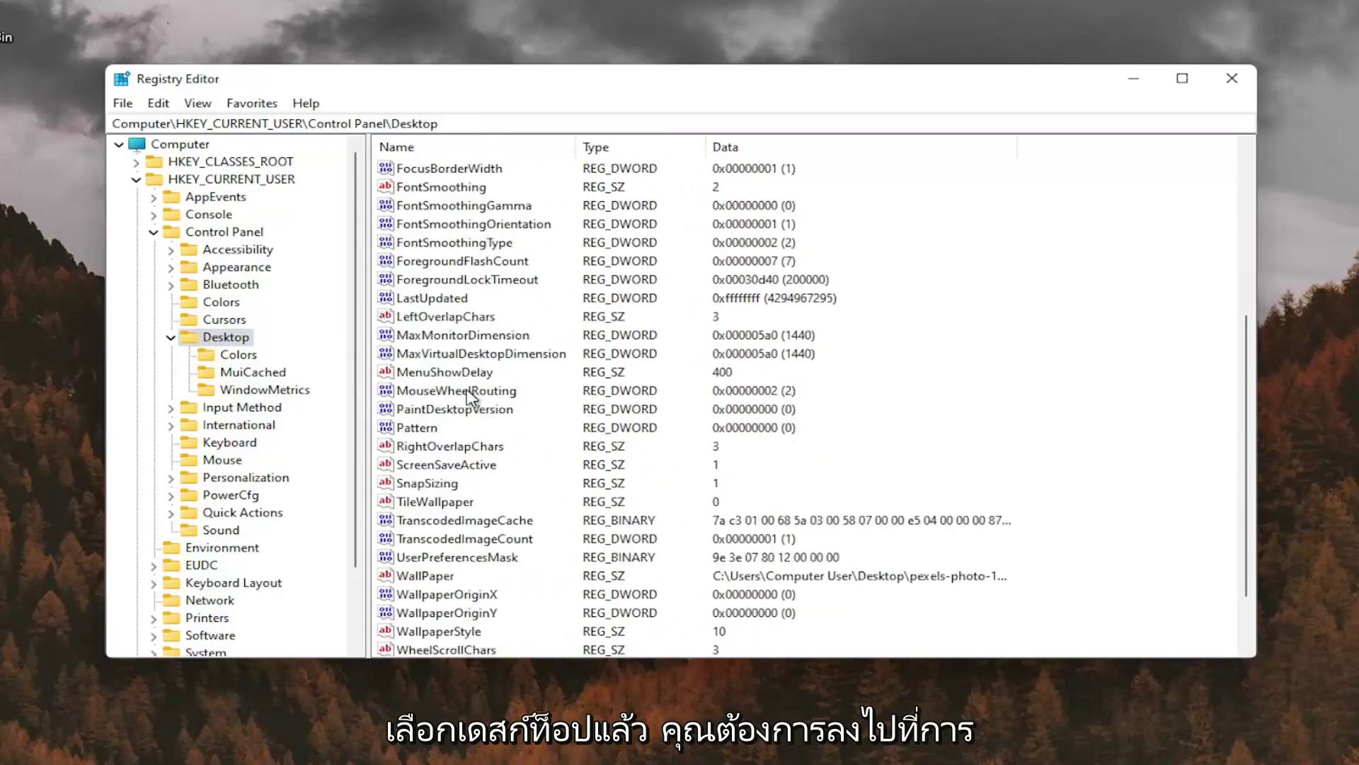
scroll(469, 396, "down", 2)
left_click(446, 614)
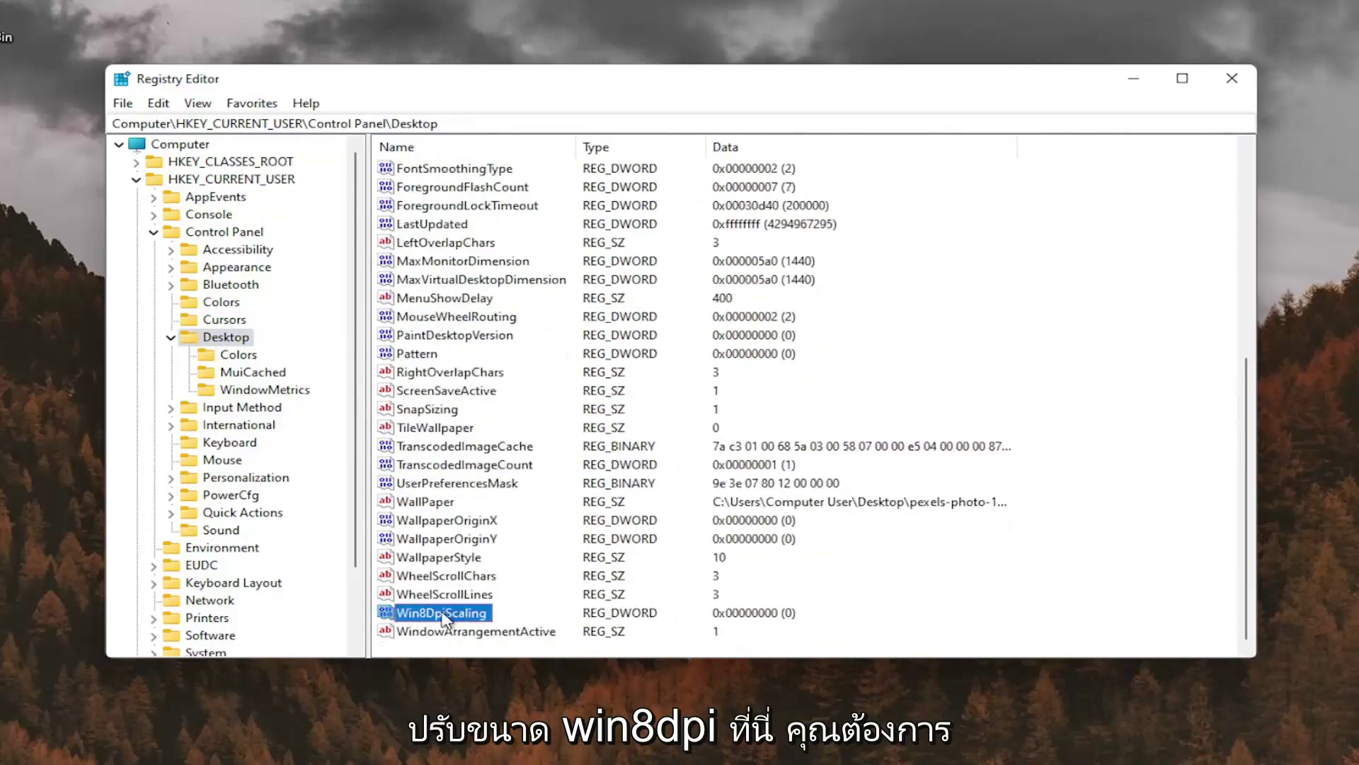
double_click(446, 614)
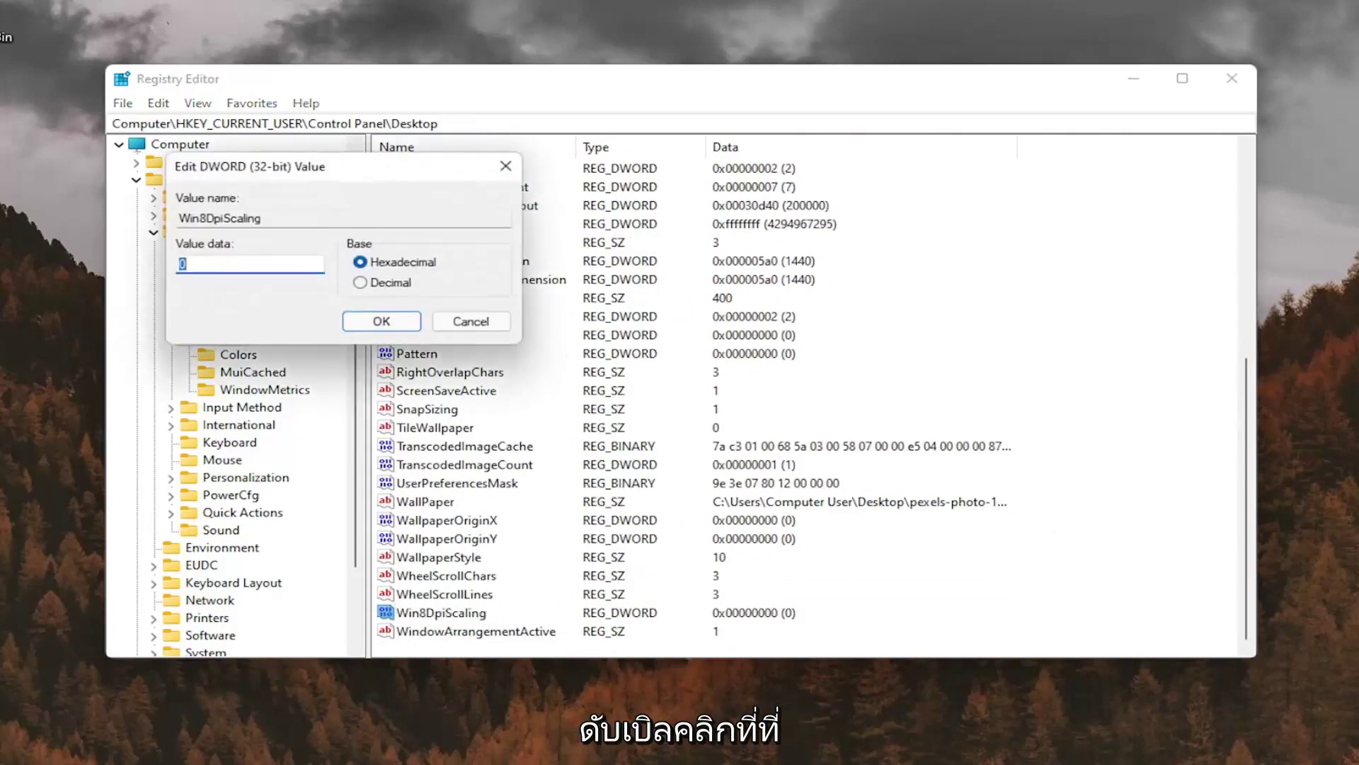
type("1")
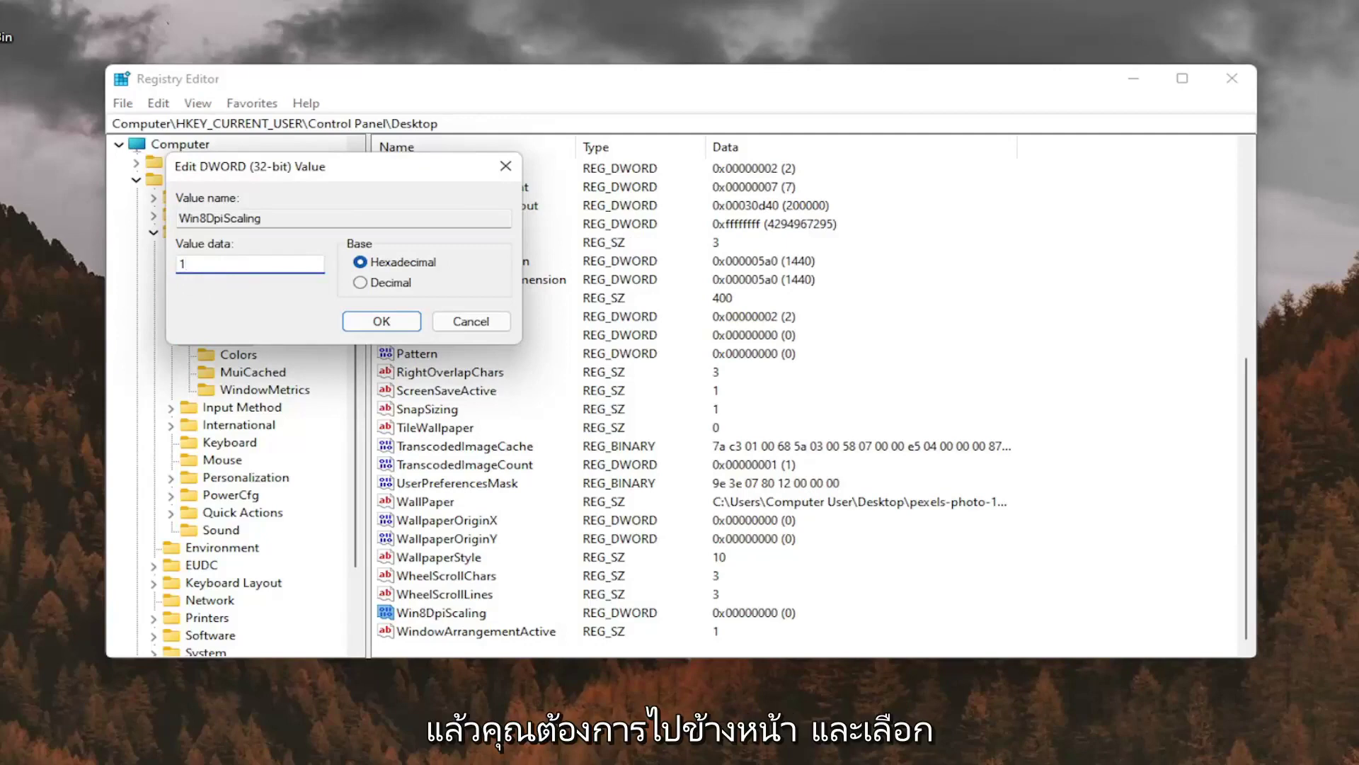
left_click(380, 323)
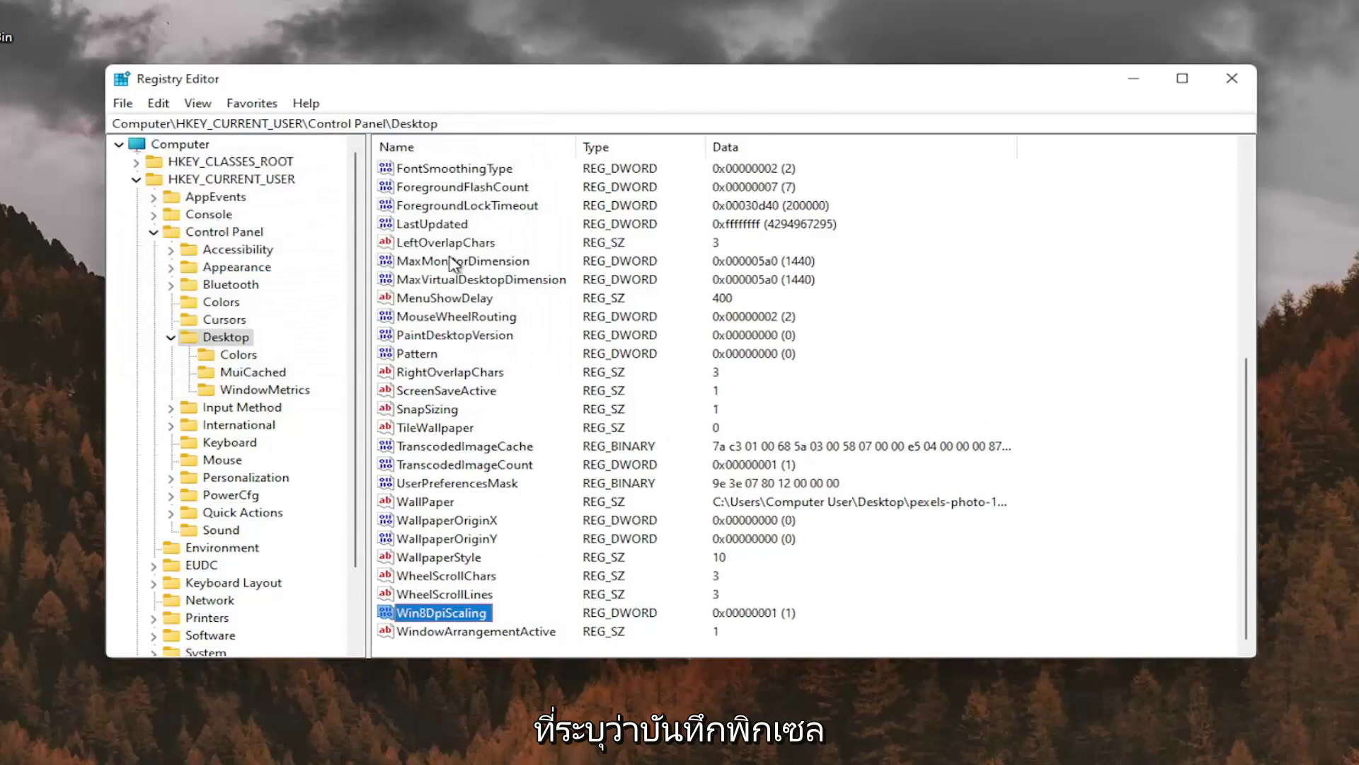
Create a new DWORD (32-bit) value named LogPixels in the Desktop key.
left_click(457, 303)
scroll(458, 310, "up", 2)
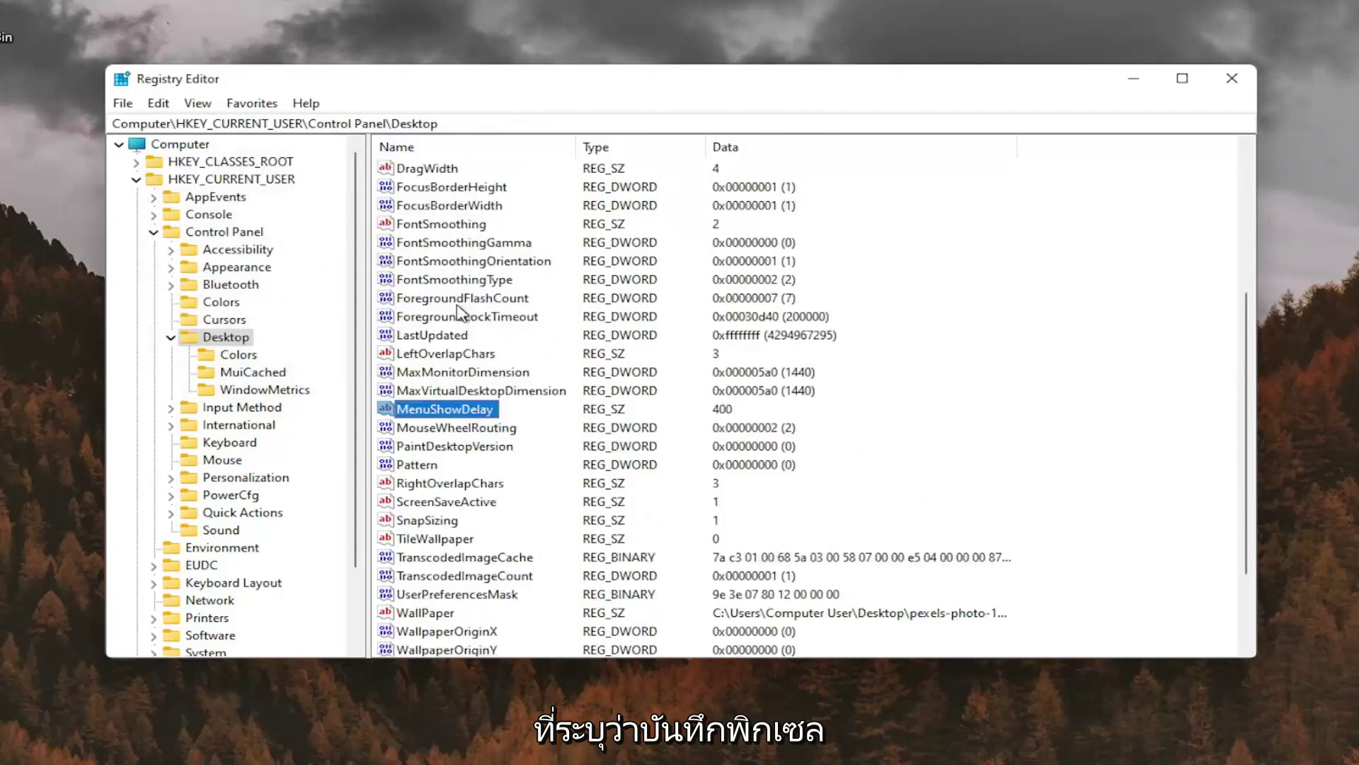
scroll(457, 310, "down", 2)
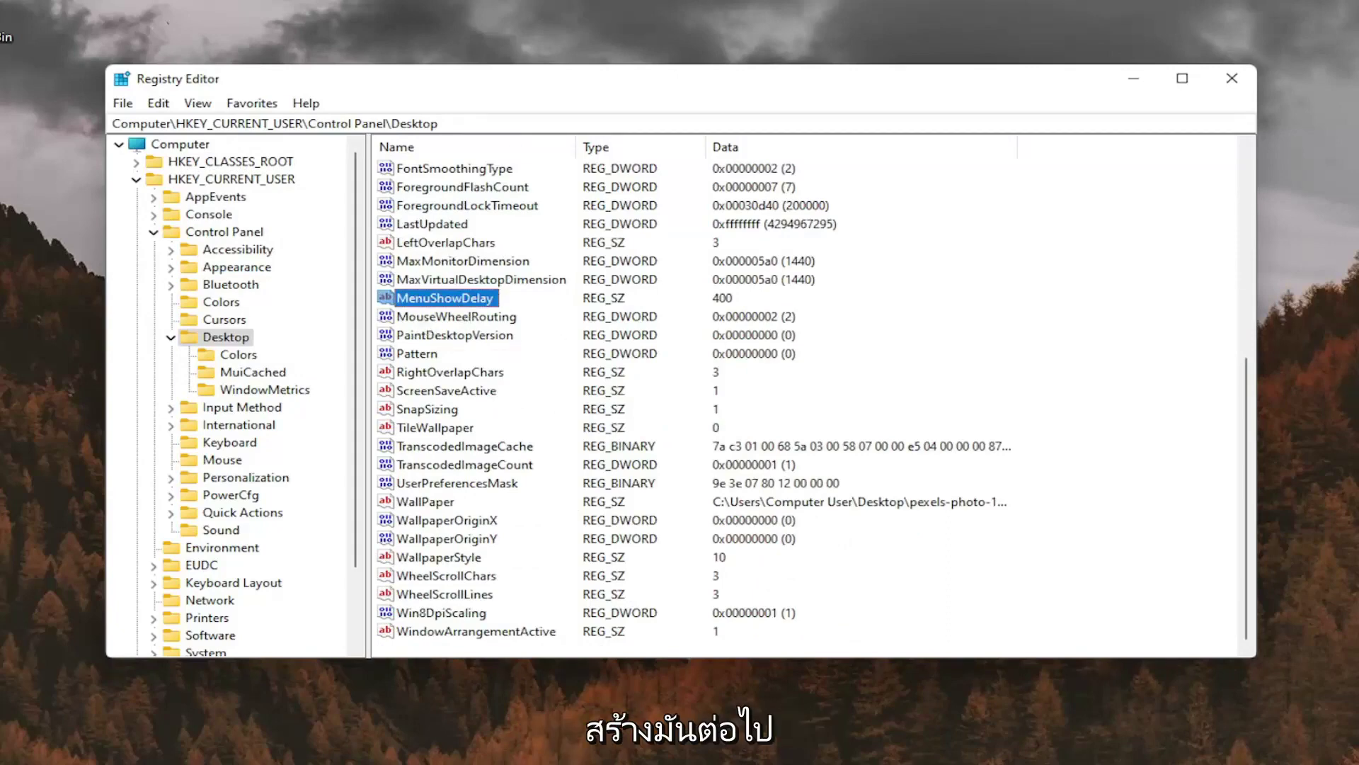
scroll(494, 487, "up", 6)
scroll(493, 487, "down", 6)
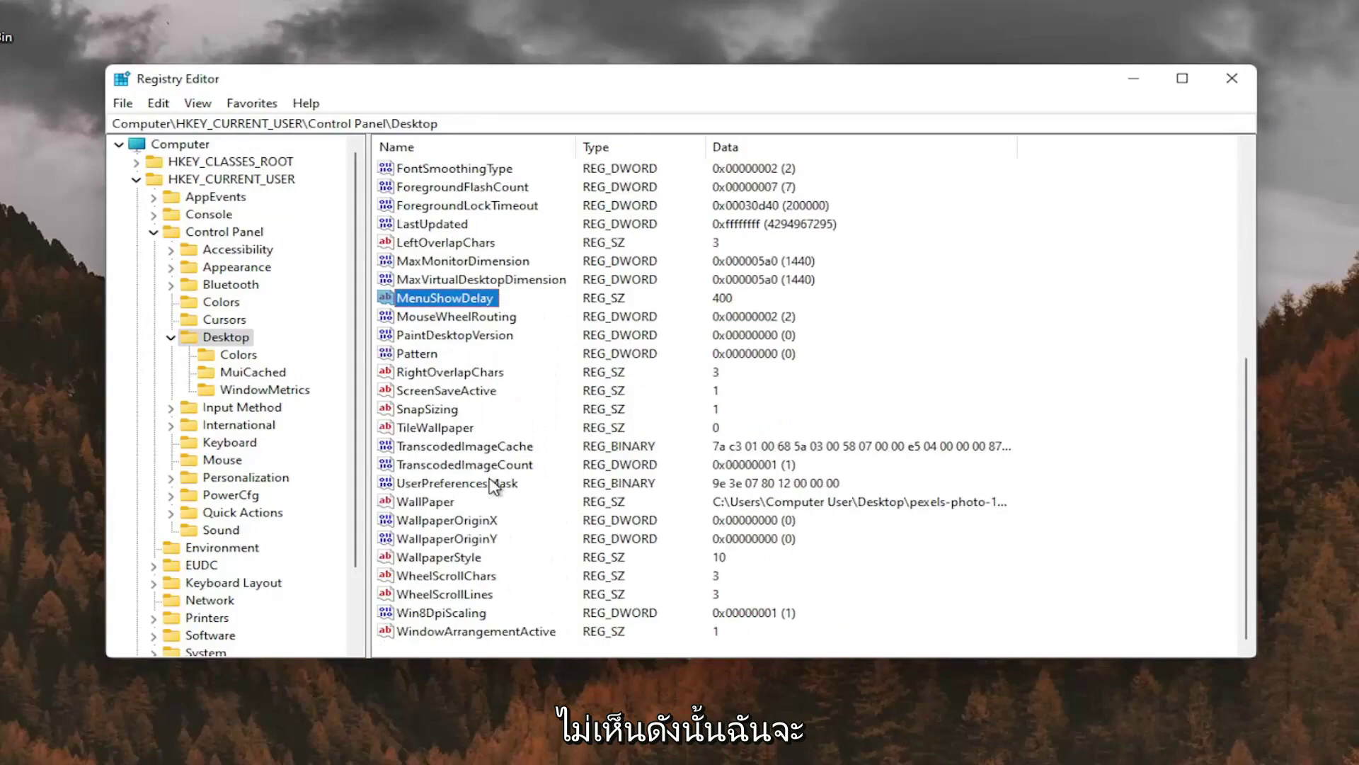
right_click(1004, 246)
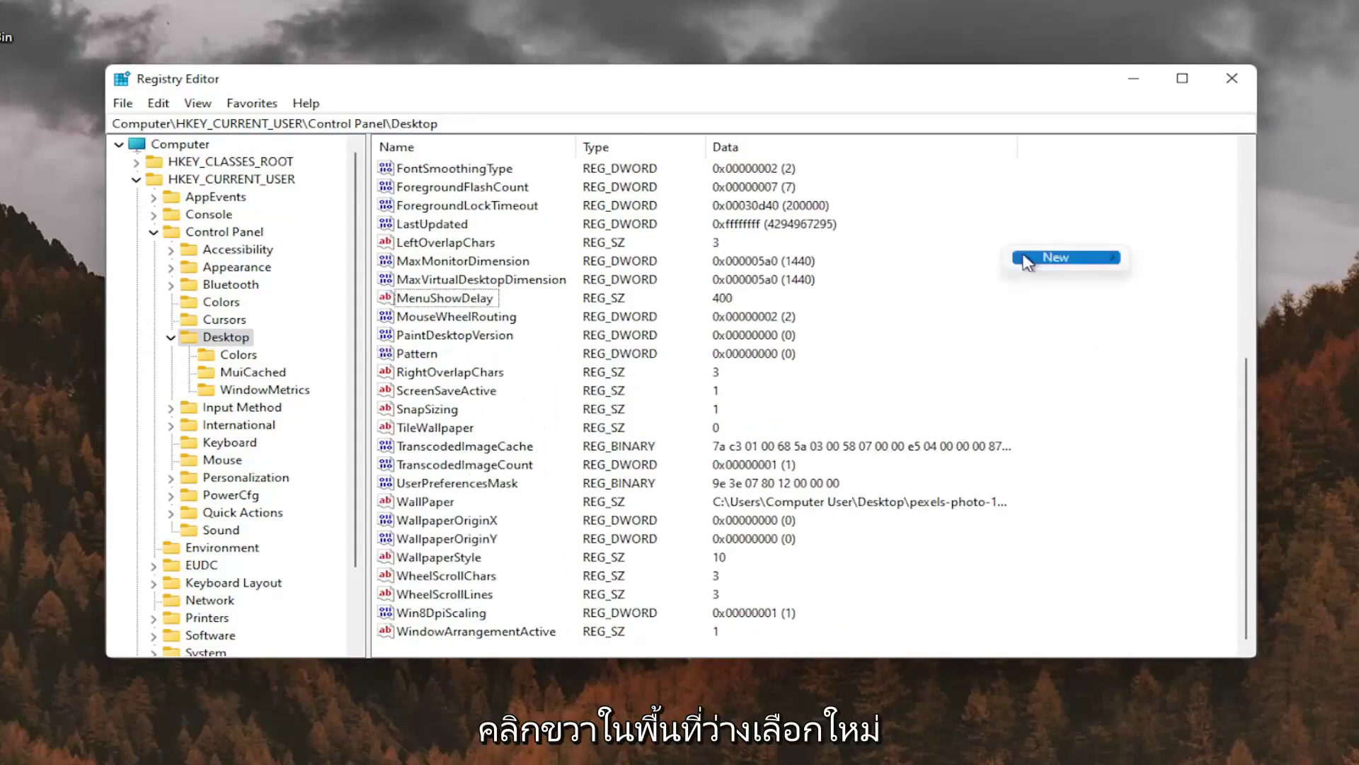
mouse_move(1064, 266)
left_click(1228, 330)
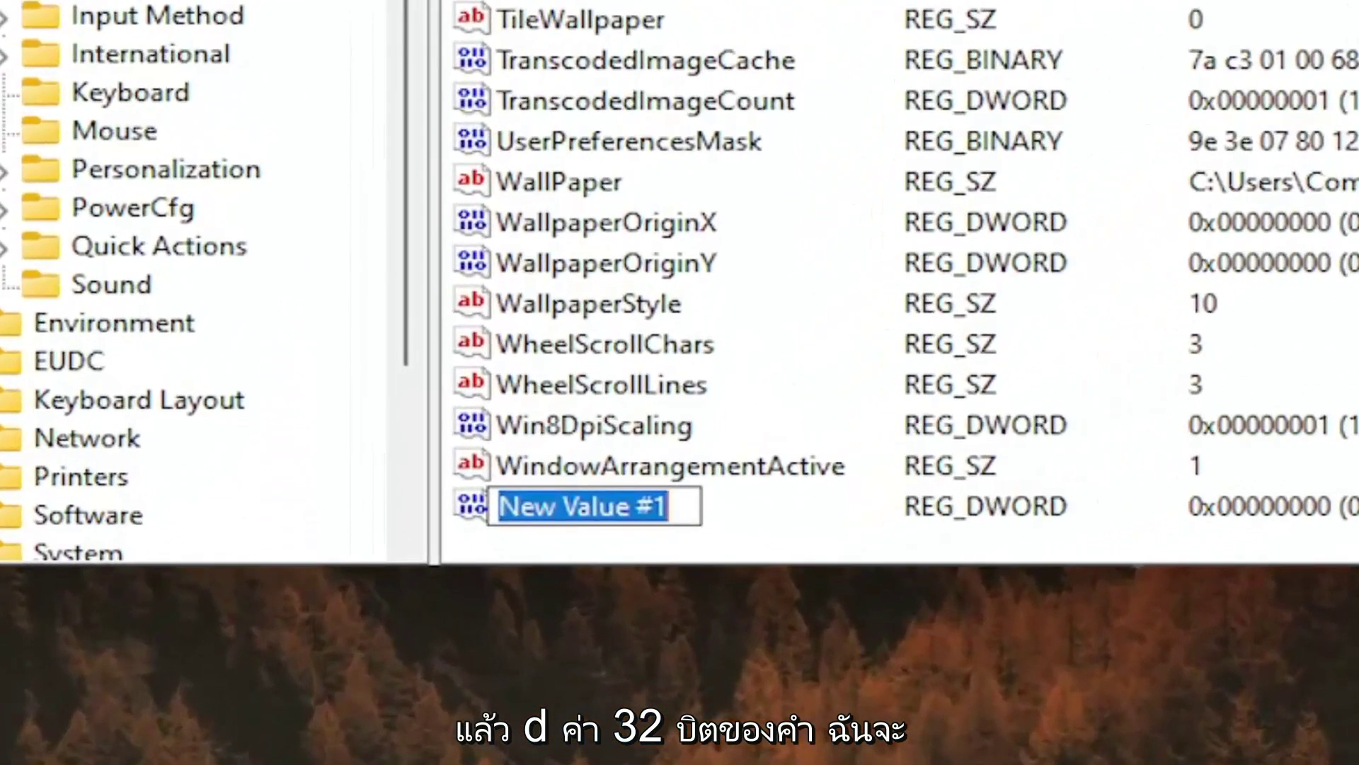
type("Log")
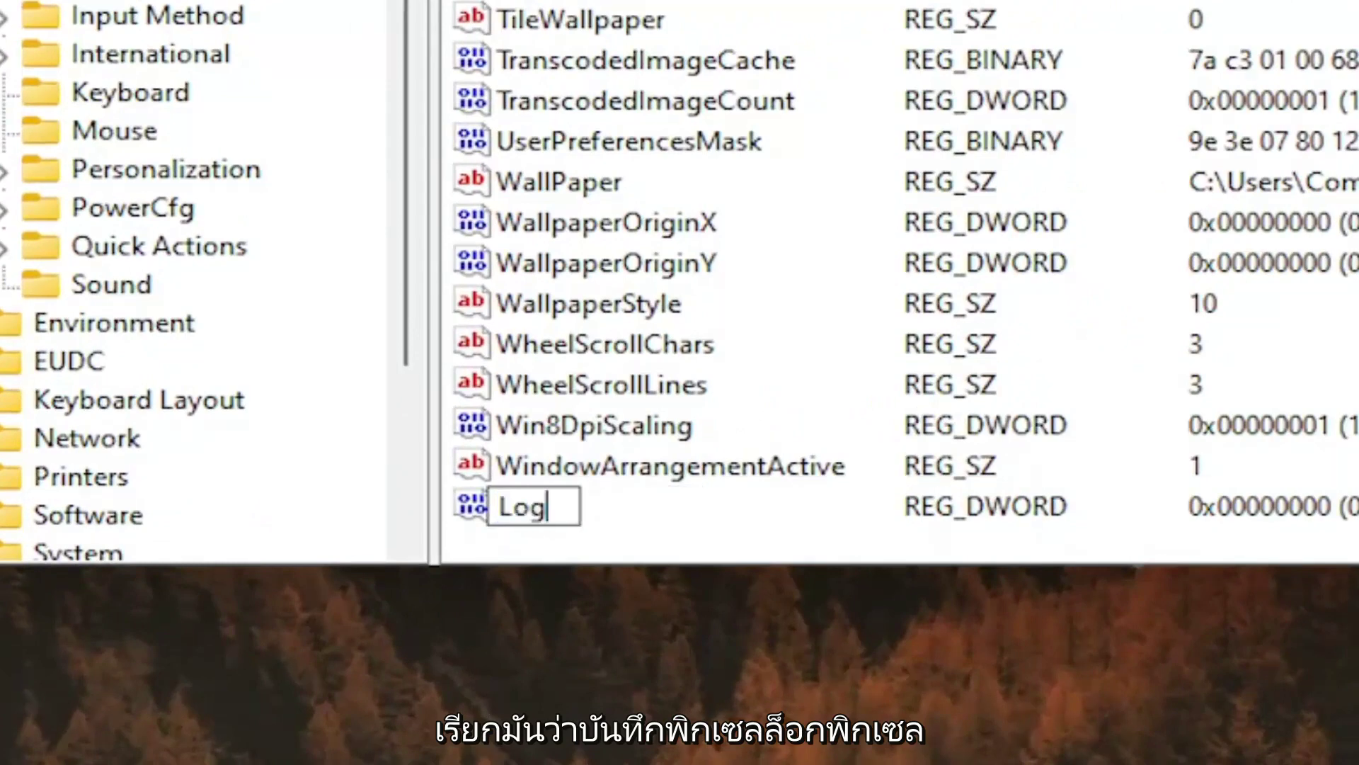
type("Pixels")
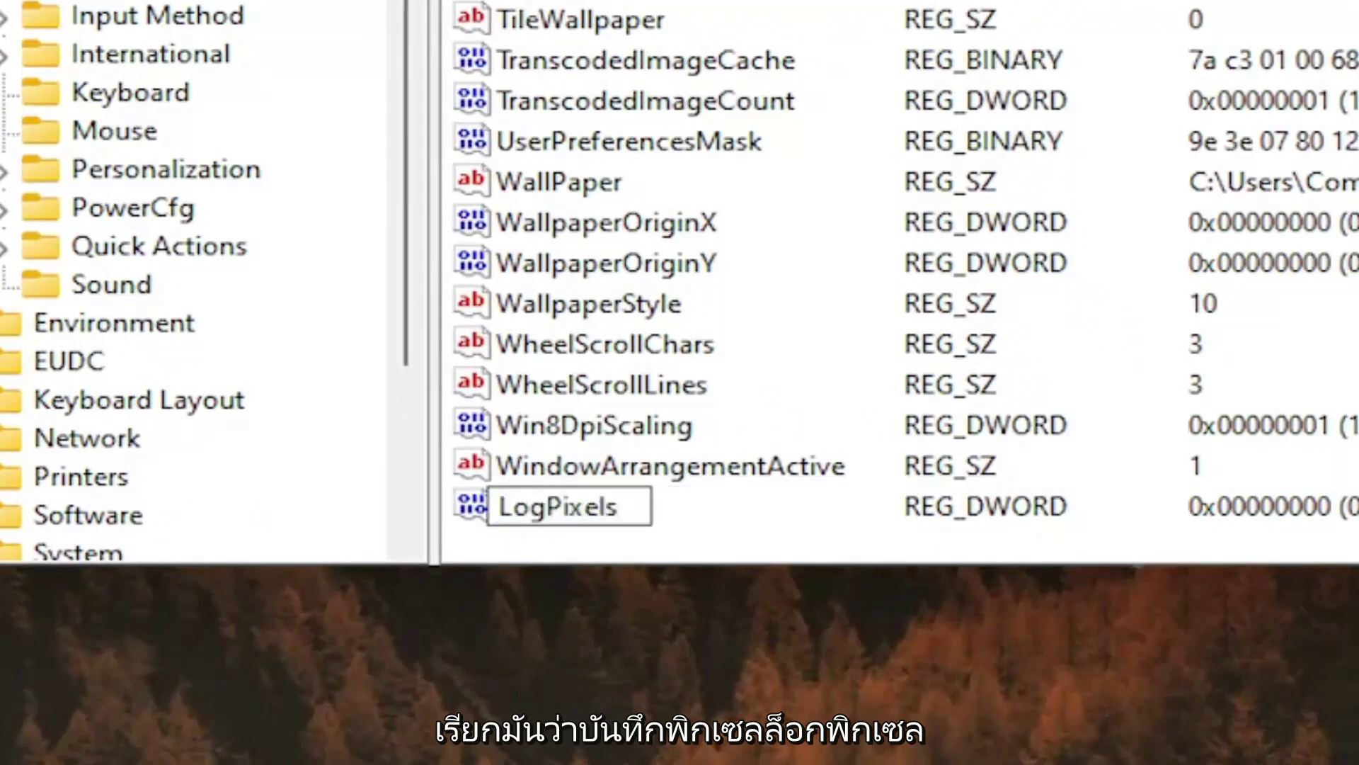
key("Return")
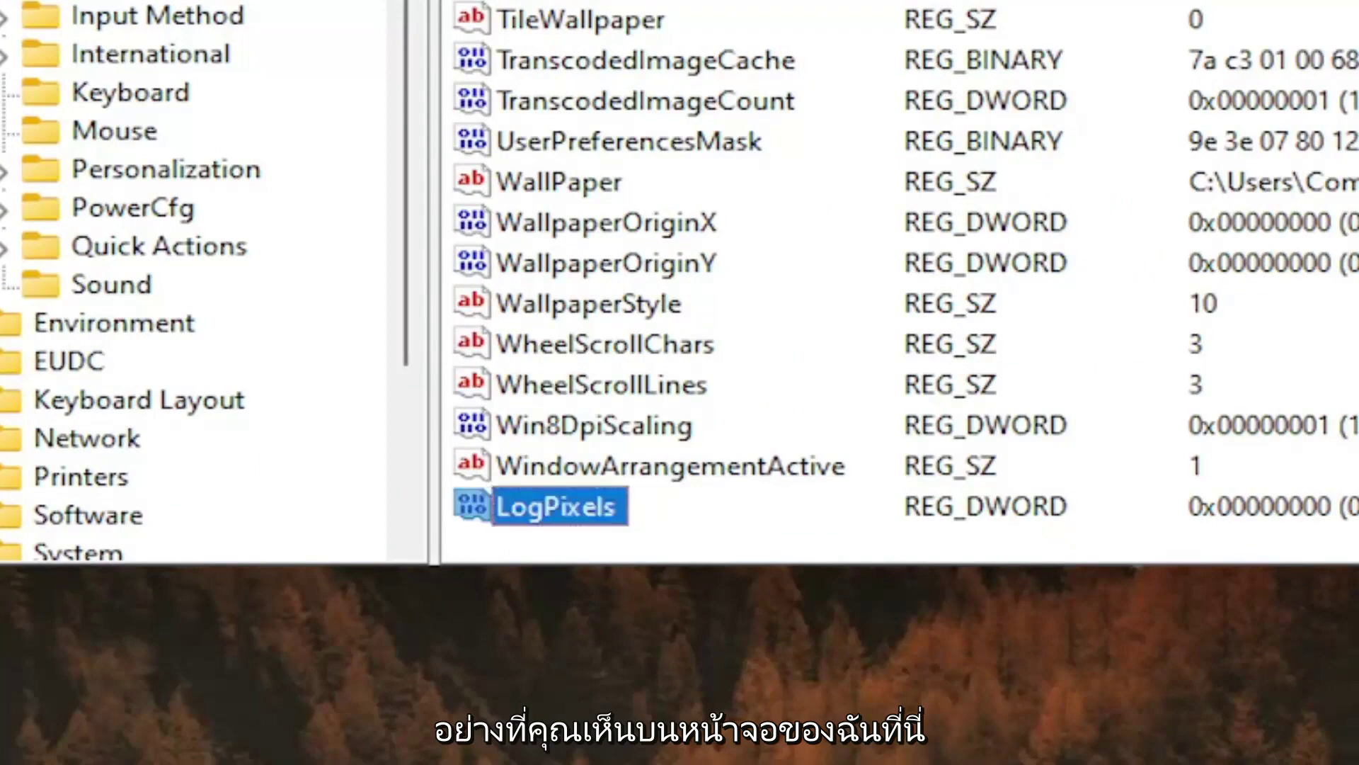
Set the LogPixels value data to 78.
double_click(597, 518)
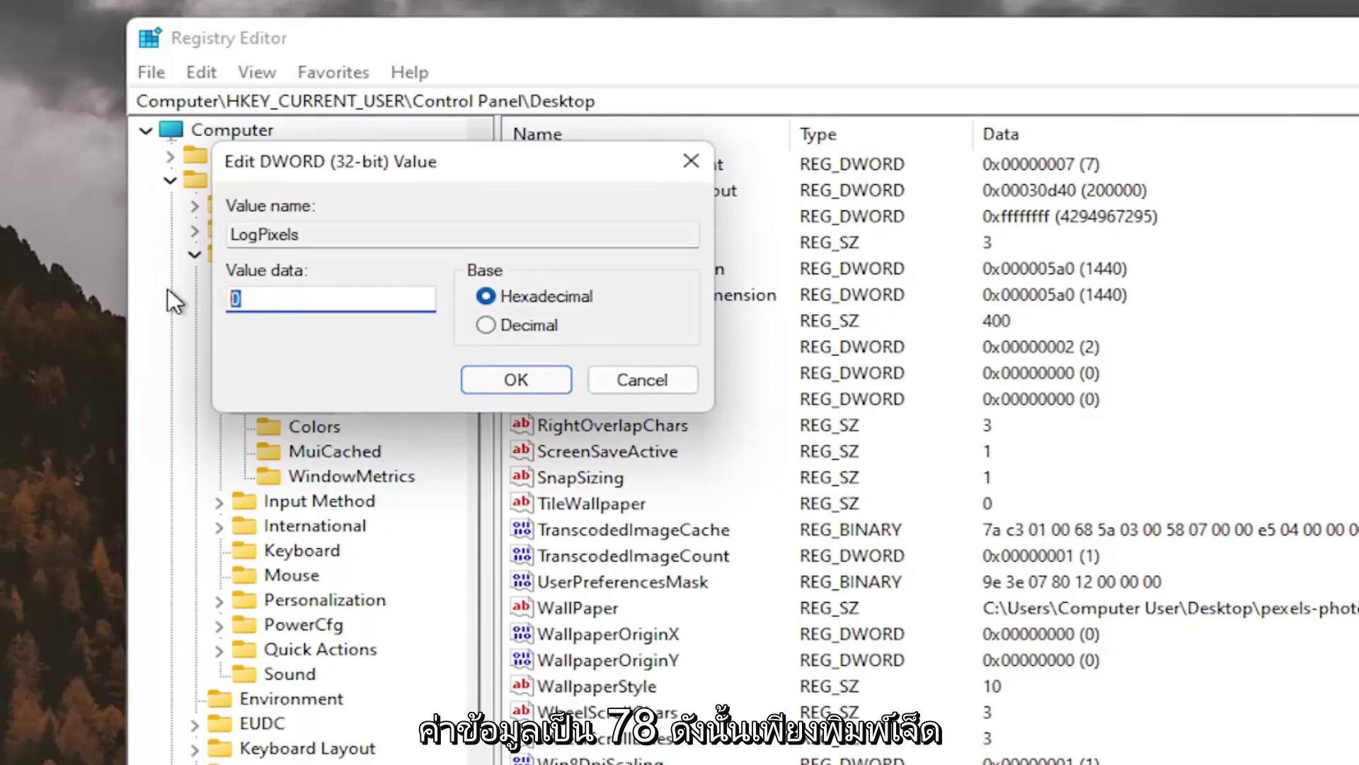
type("78")
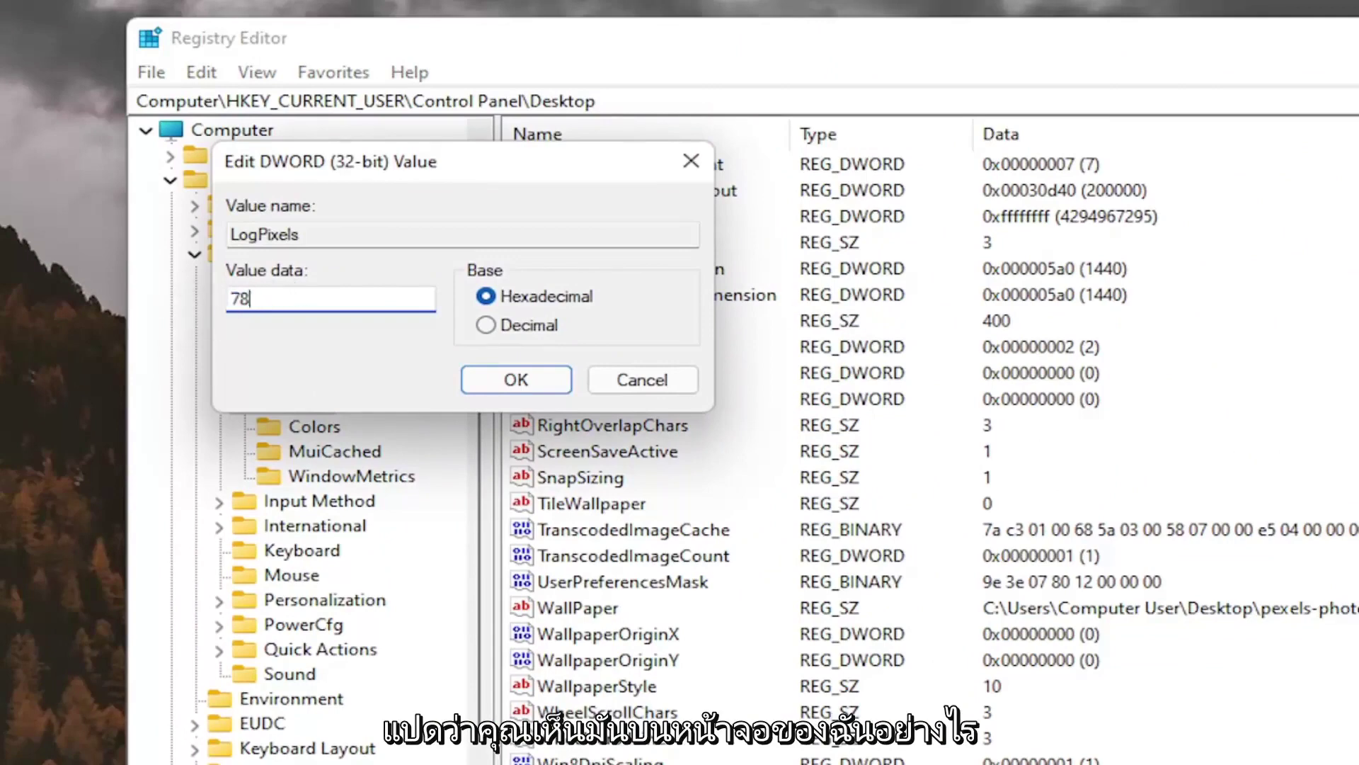
left_click(492, 381)
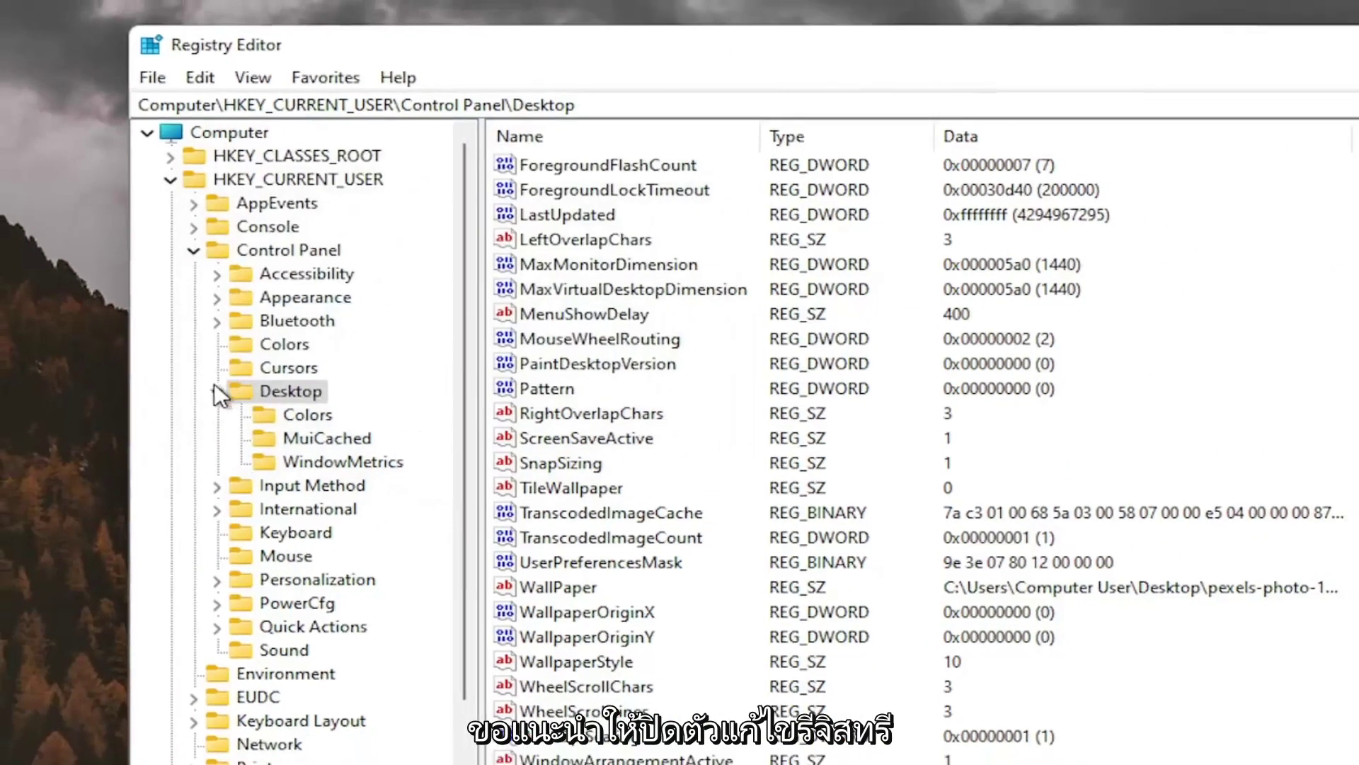
Collapse the Desktop, Control Panel and HKEY_CURRENT_USER keys, then close Registry Editor.
left_click(218, 403)
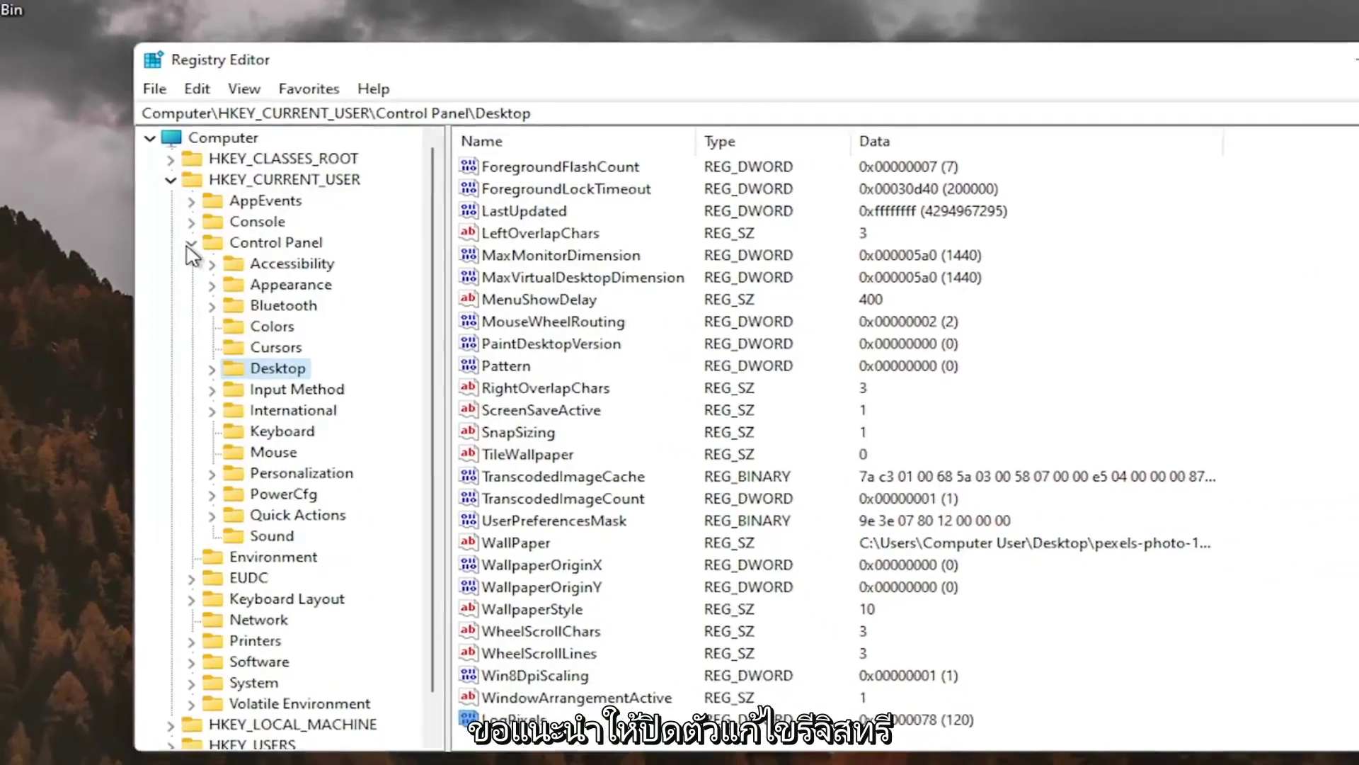
left_click(191, 243)
left_click(170, 180)
left_click(223, 138)
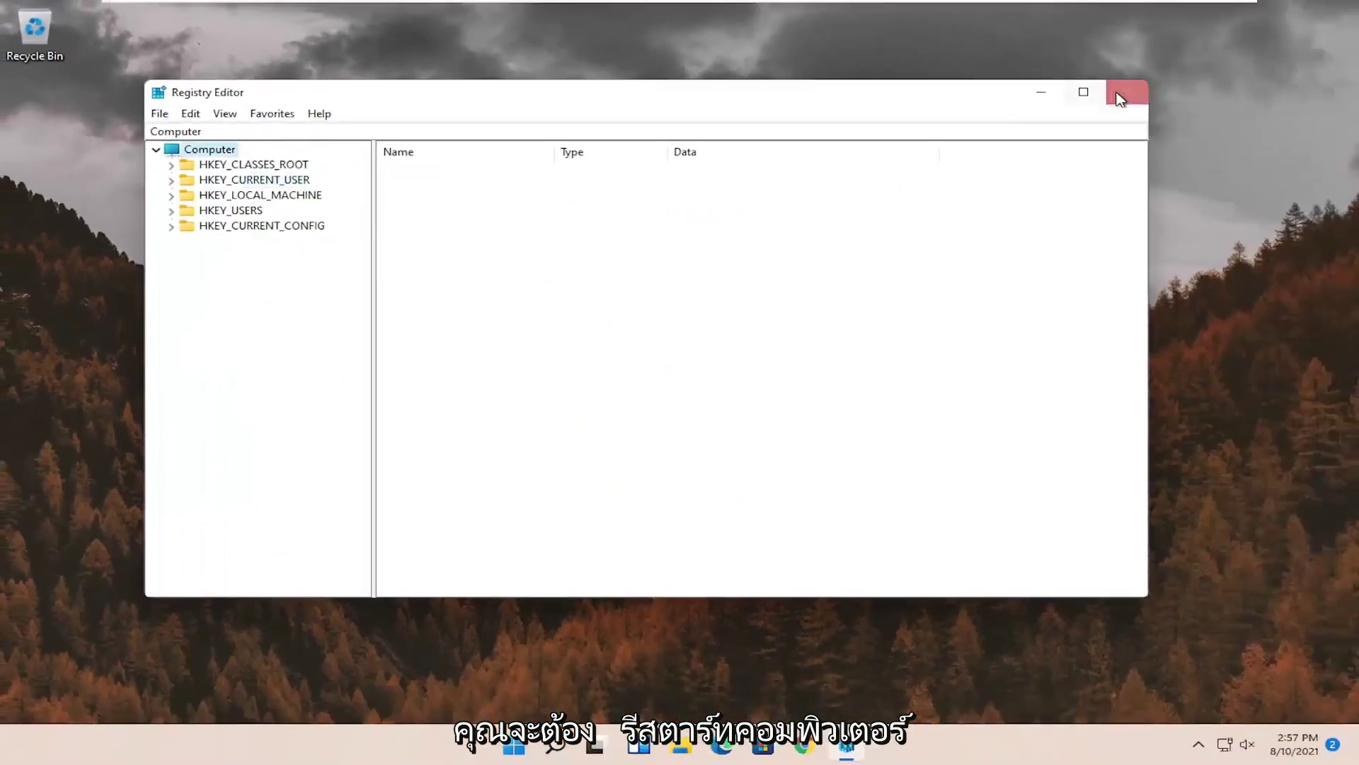
left_click(1121, 99)
Restart the PC from the Start button's Shut down or sign out menu.
right_click(534, 744)
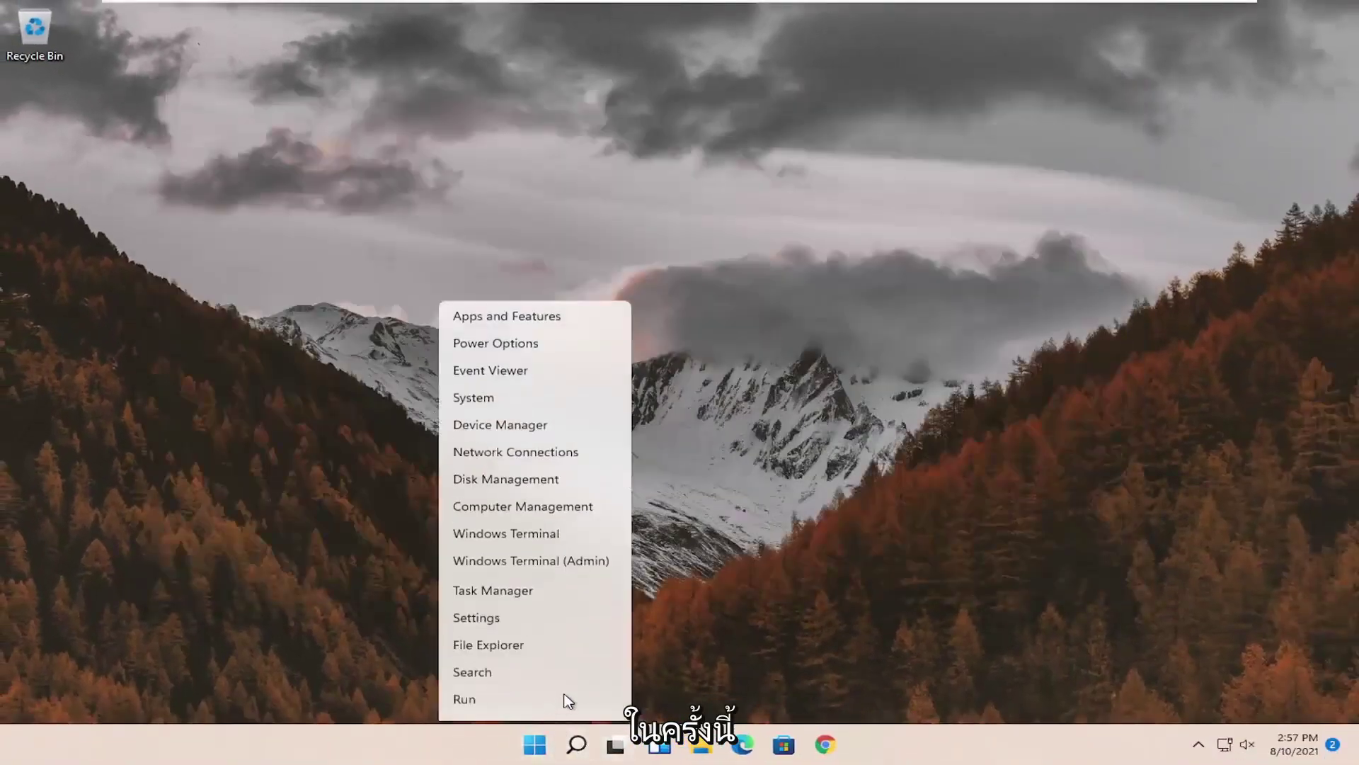
mouse_move(557, 676)
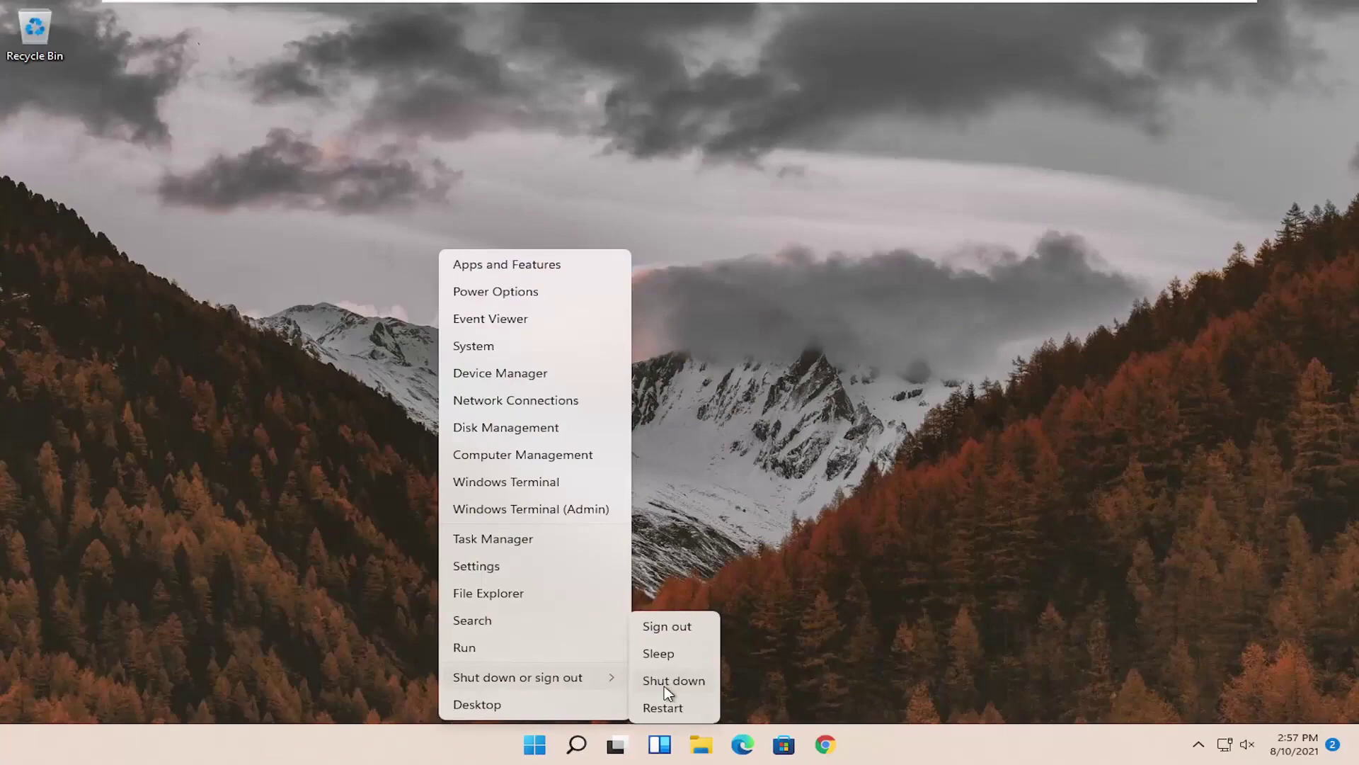
left_click(666, 706)
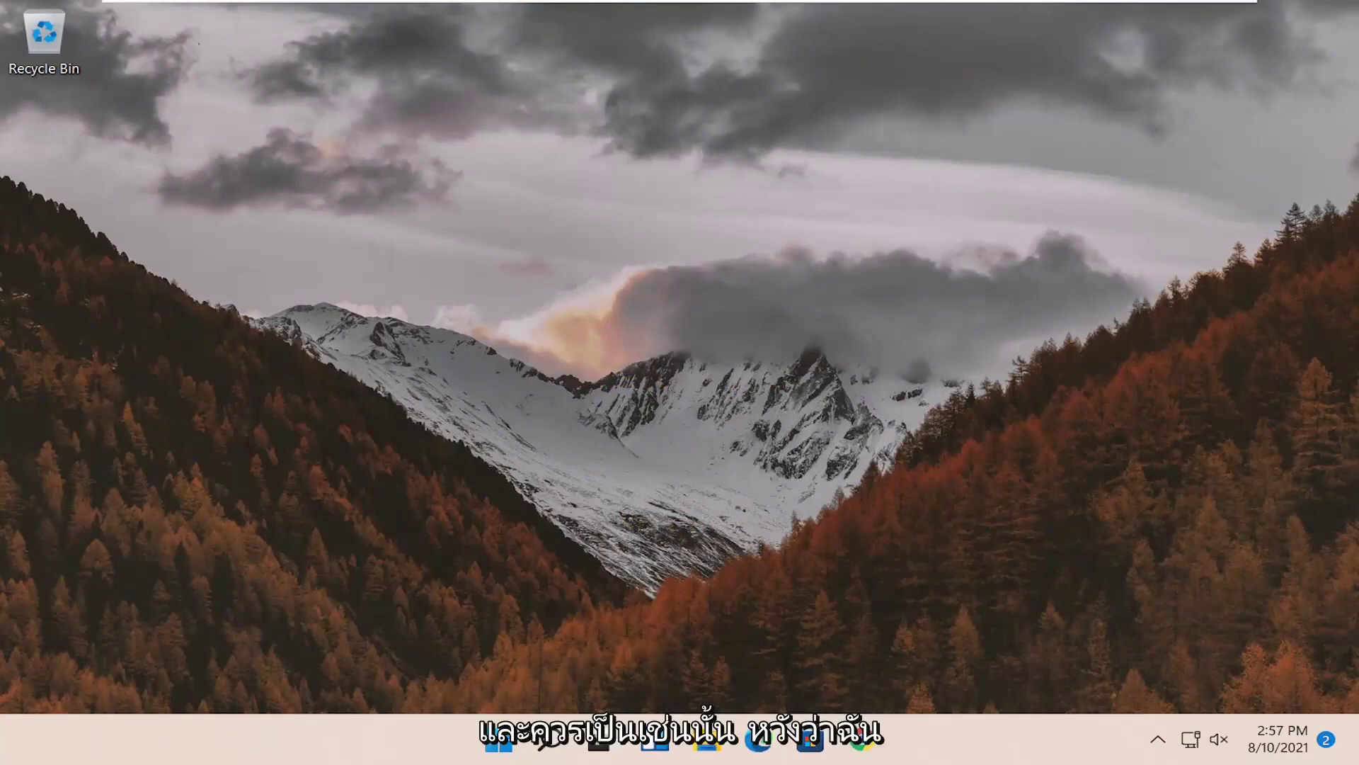
After the restart, drag away the lock screen to reach the idle desktop.
left_click_drag(843, 597, 592, 666)
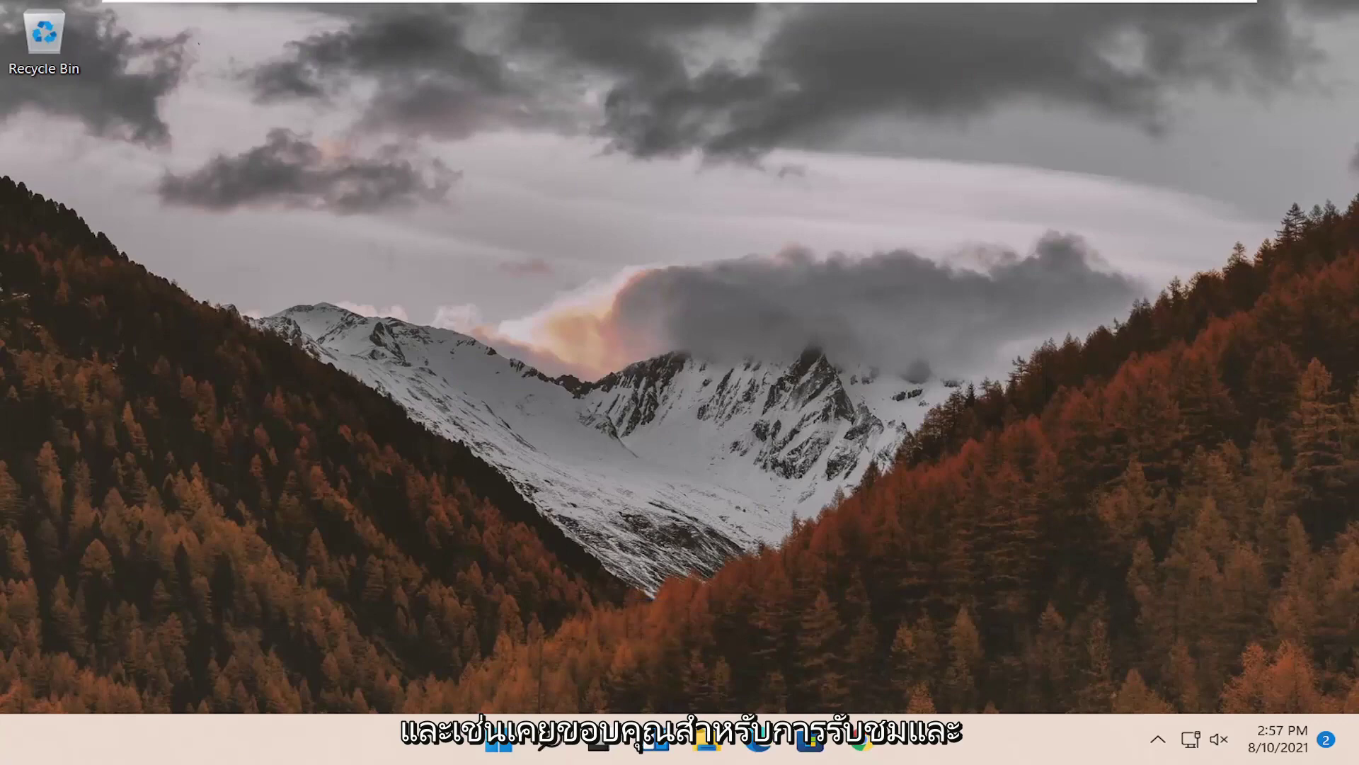